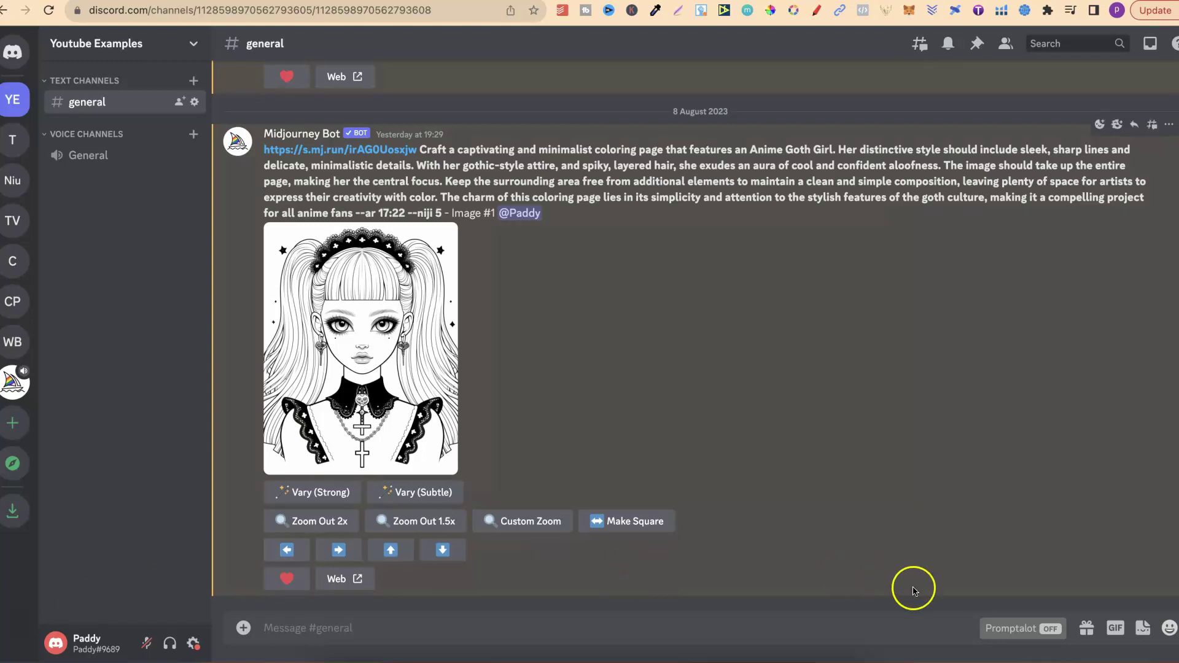
Step: Turn the Promptalot toolbar ON and open The Ultimate Coloring Page Prompt Generator product page
left_click(995, 628)
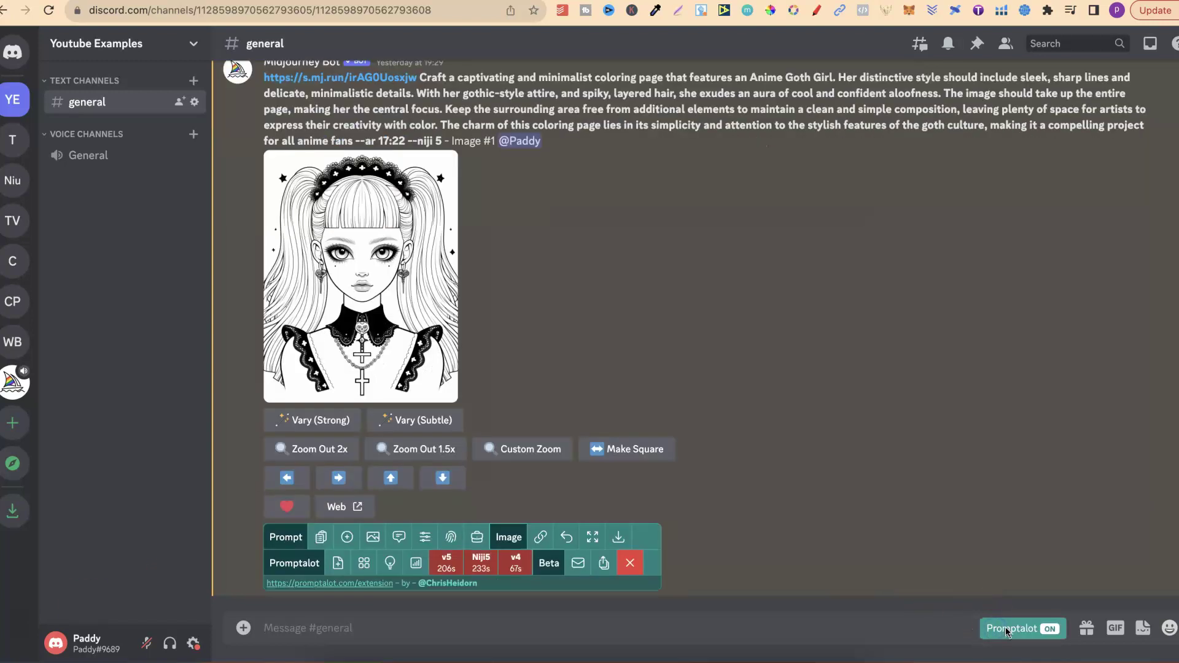
left_click(721, 573)
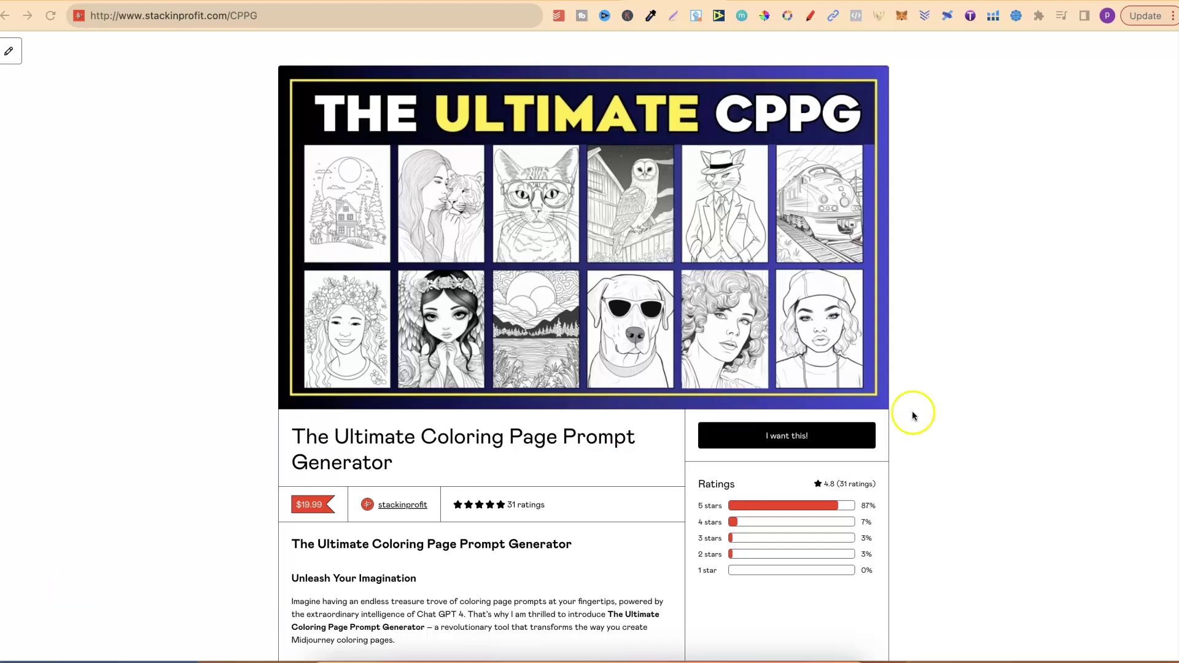
scroll(993, 446, "down", 2)
scroll(994, 446, "down", 10)
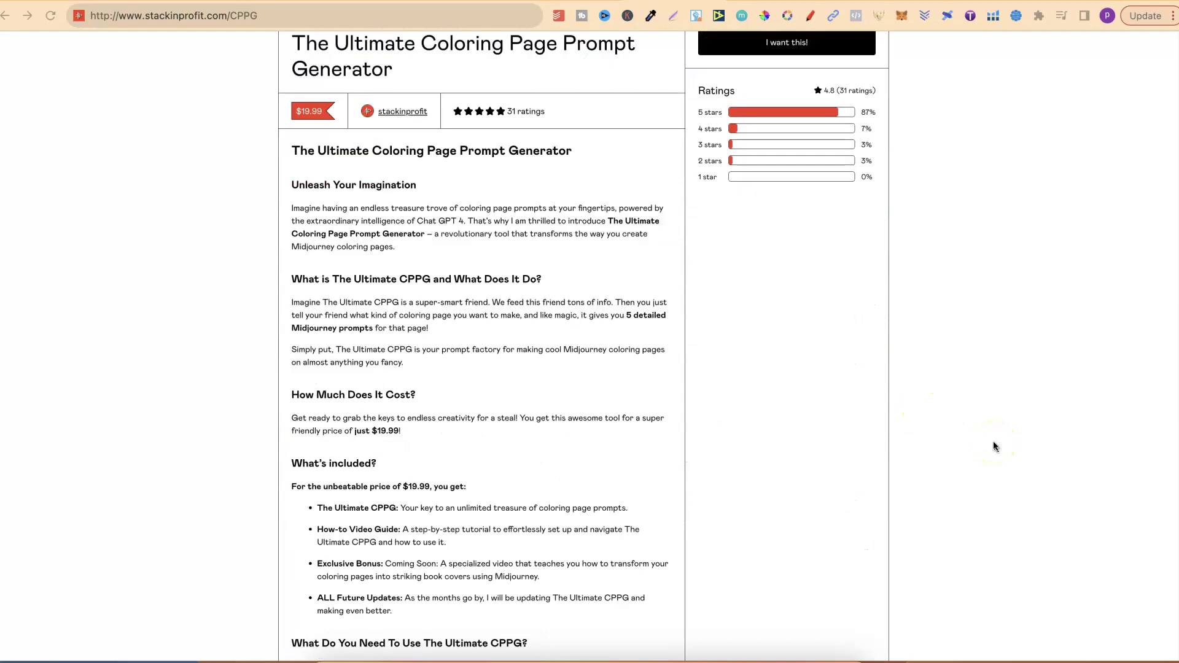
scroll(994, 446, "down", 4)
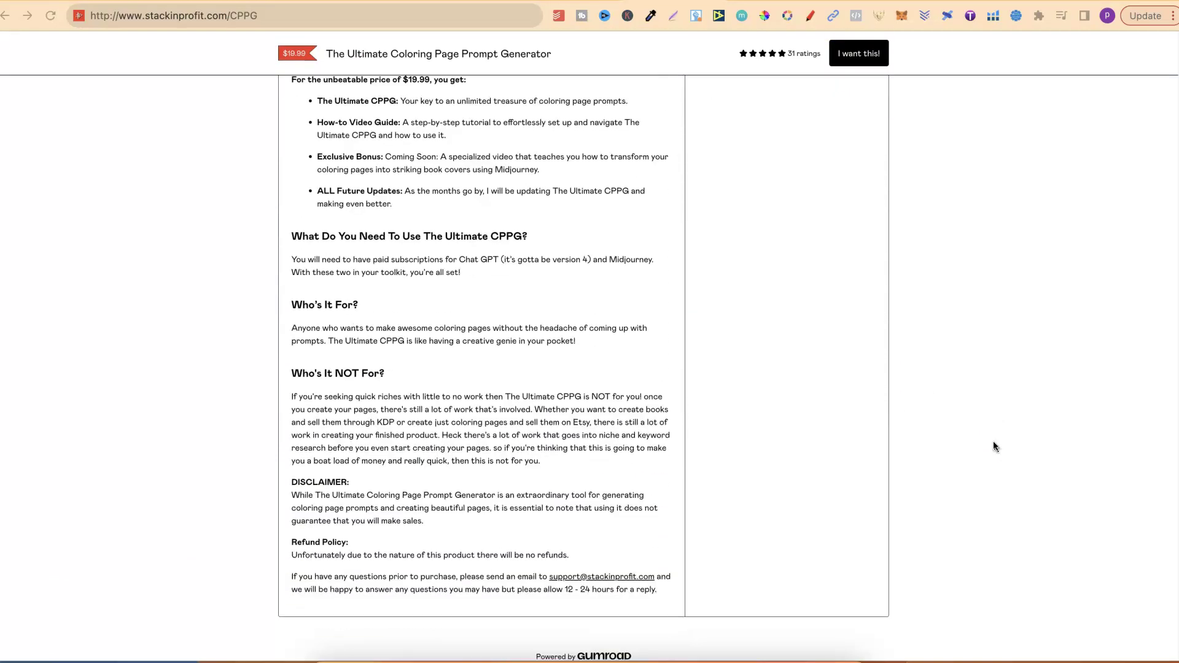
scroll(995, 446, "up", 15)
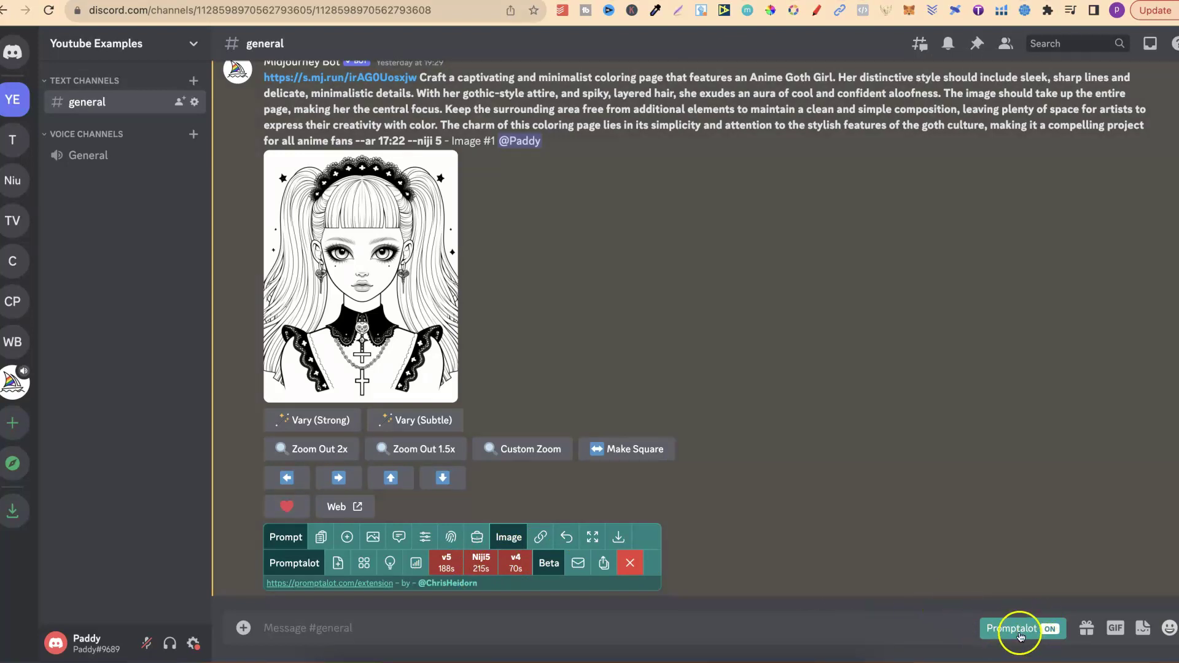
left_click(1018, 633)
left_click(1018, 632)
Step: Copy the coloring-page image's address and paste it into a new /imagine prompt
left_click(370, 255)
right_click(670, 328)
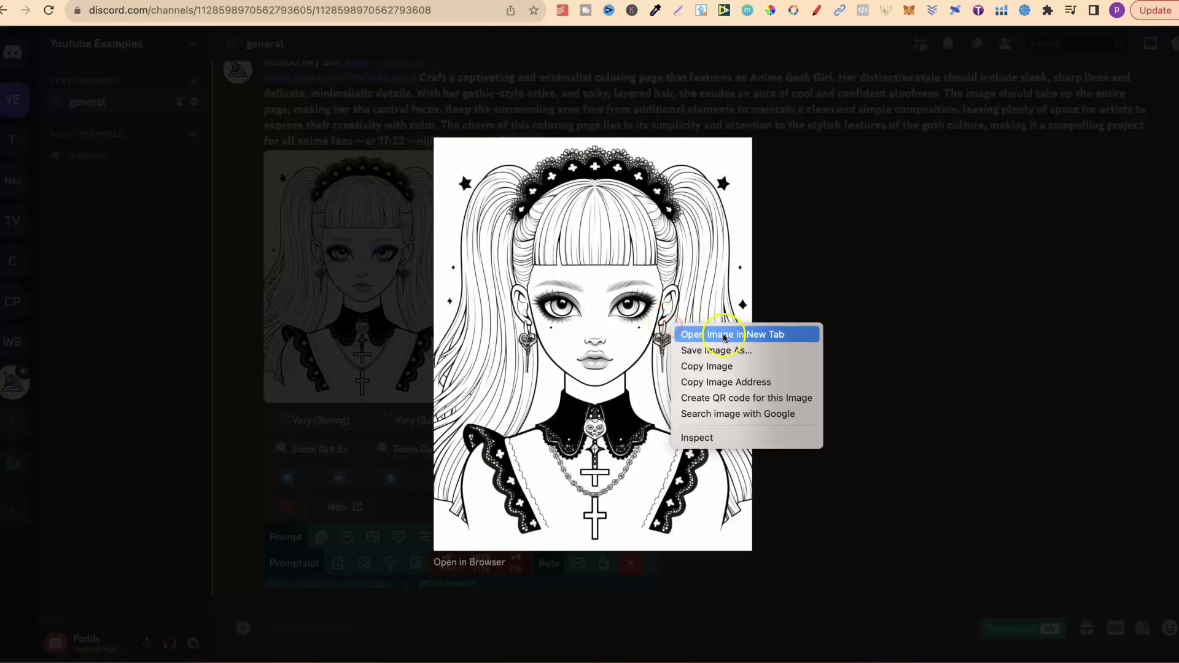
left_click(720, 388)
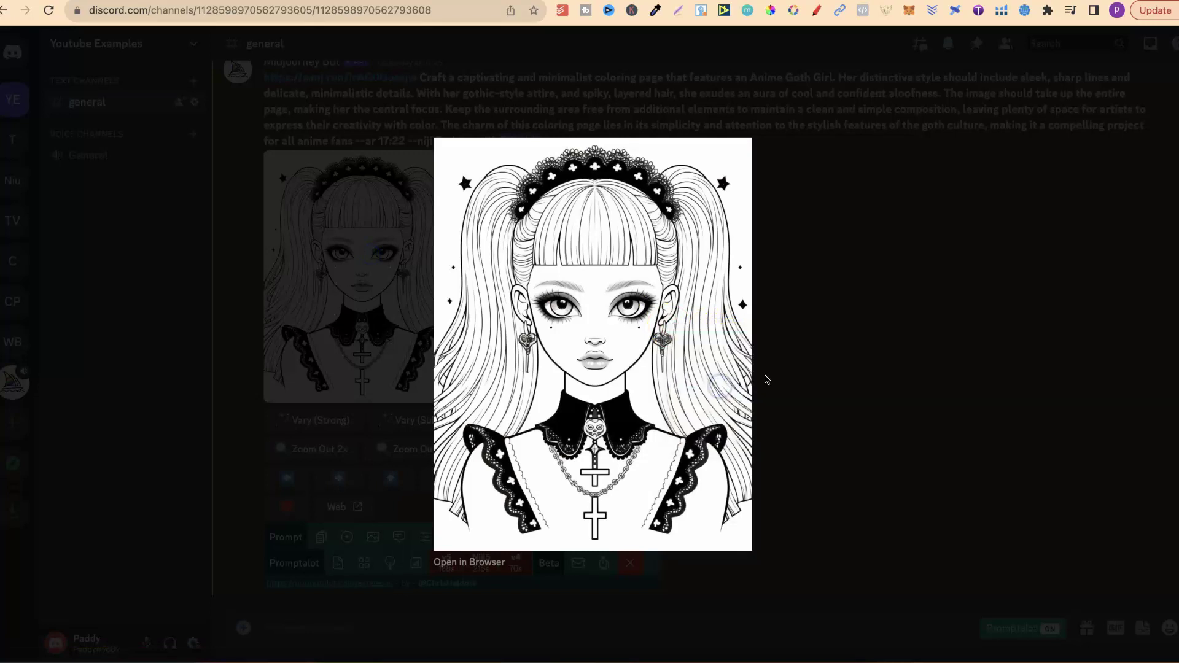
left_click(845, 375)
type("/i")
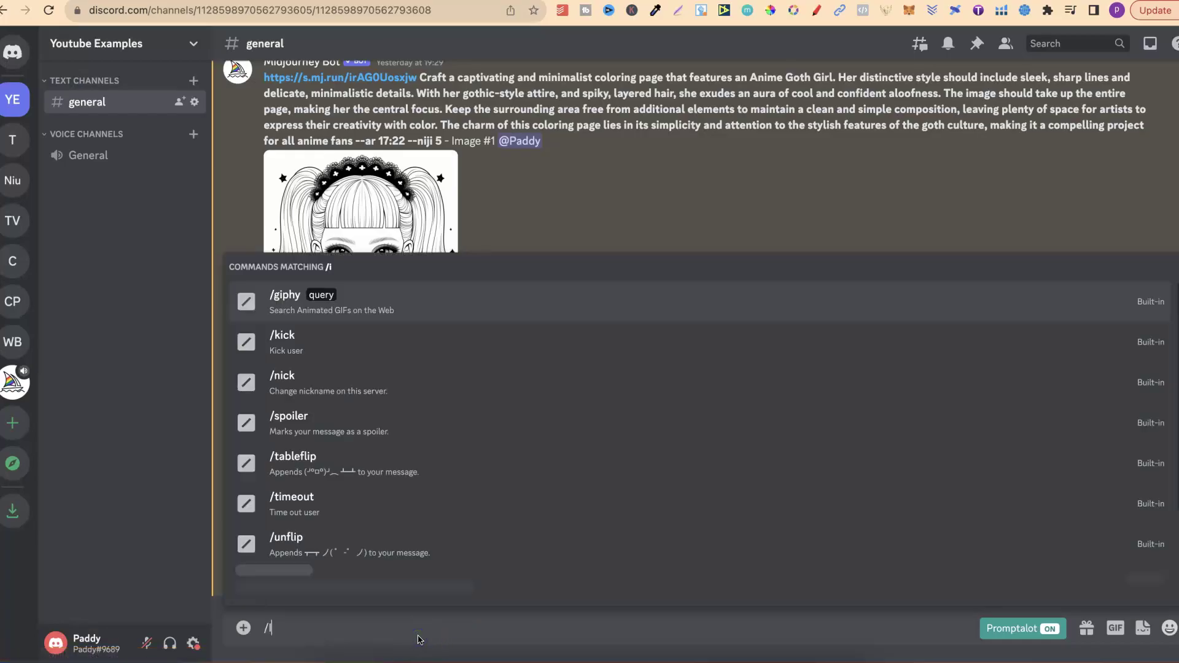
left_click(354, 316)
key("super+v")
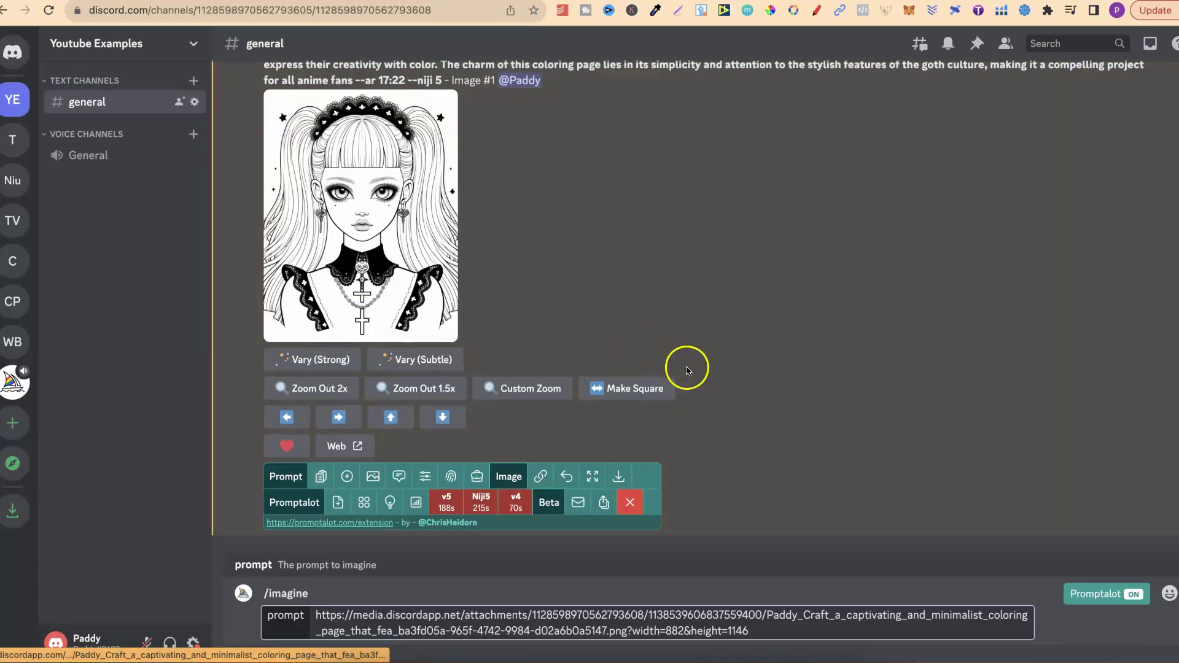
Step: Append Image #4's copied prompt text after the link, then clear the prompt field
scroll(685, 263, "down", 1)
scroll(686, 261, "down", 5)
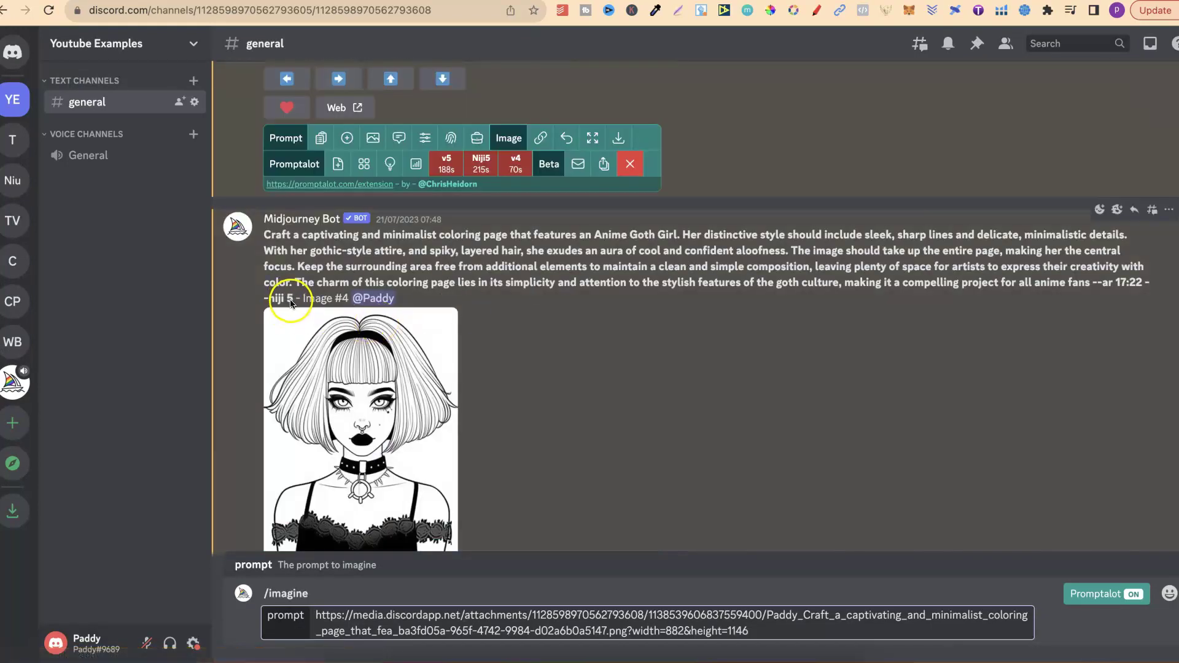
left_click_drag(293, 299, 265, 229)
right_click(284, 234)
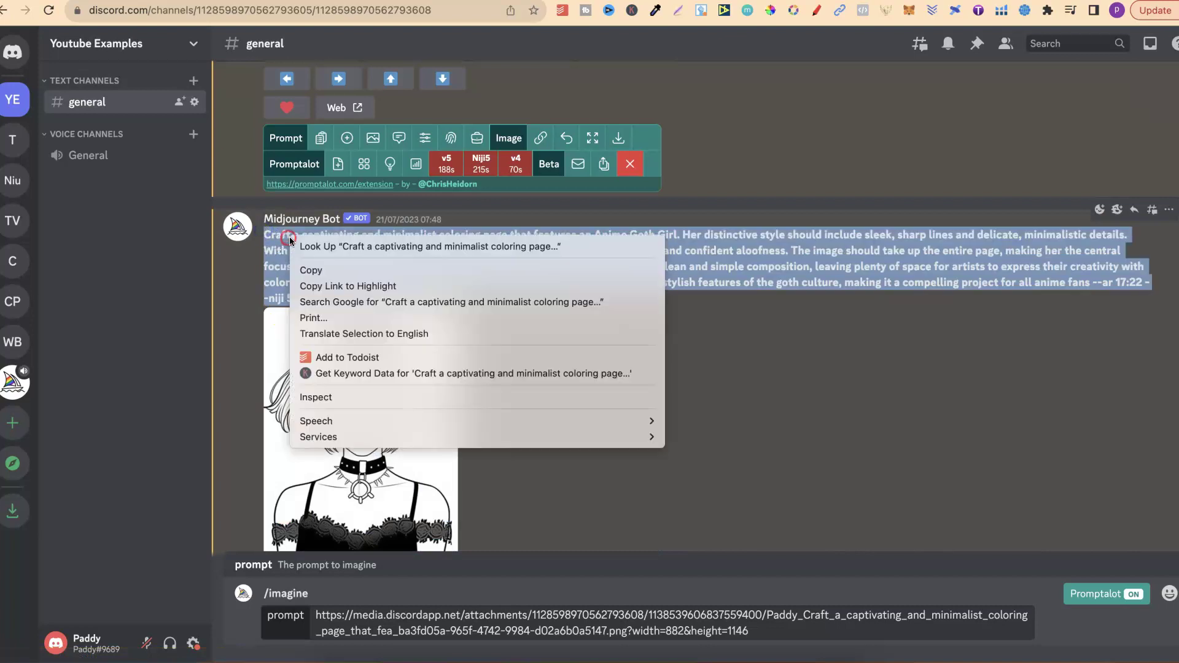
left_click(304, 268)
left_click(785, 607)
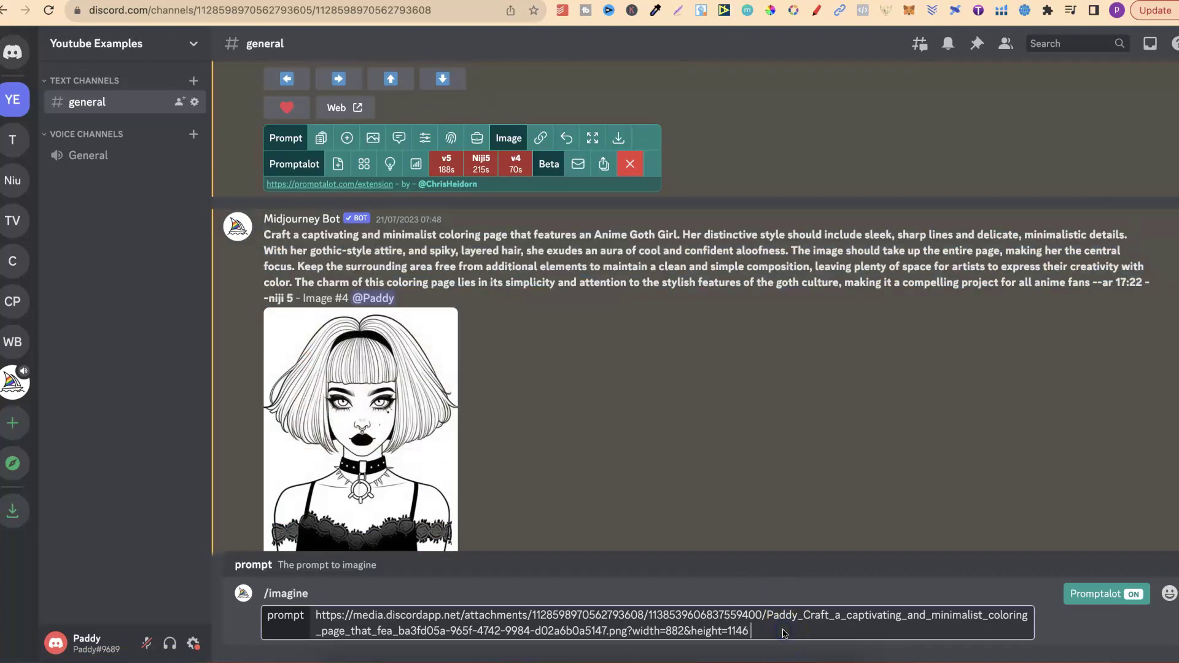
key("ctrl+v")
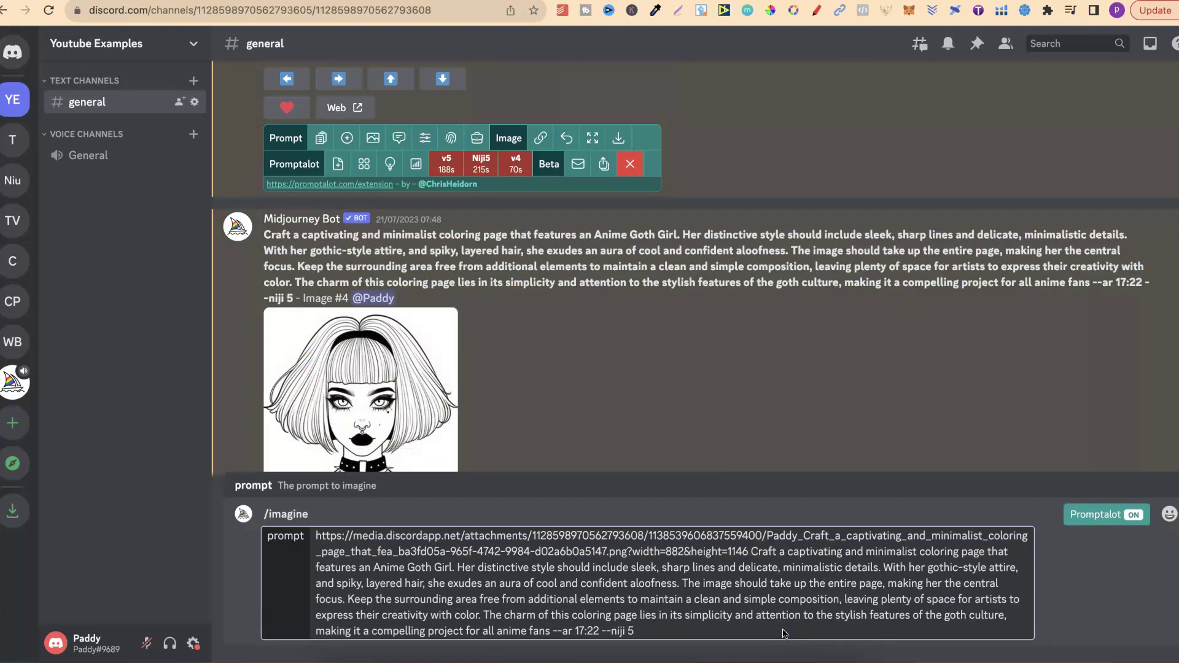
left_click_drag(635, 631, 310, 538)
key("BackSpace")
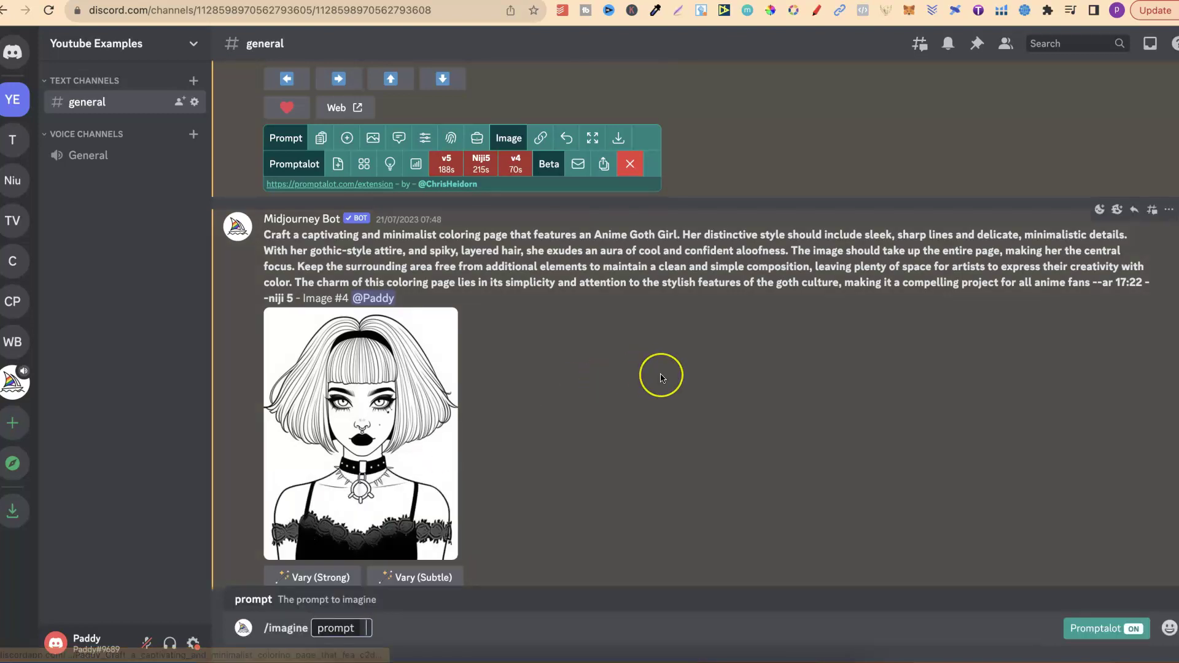
scroll(660, 375, "down", 10)
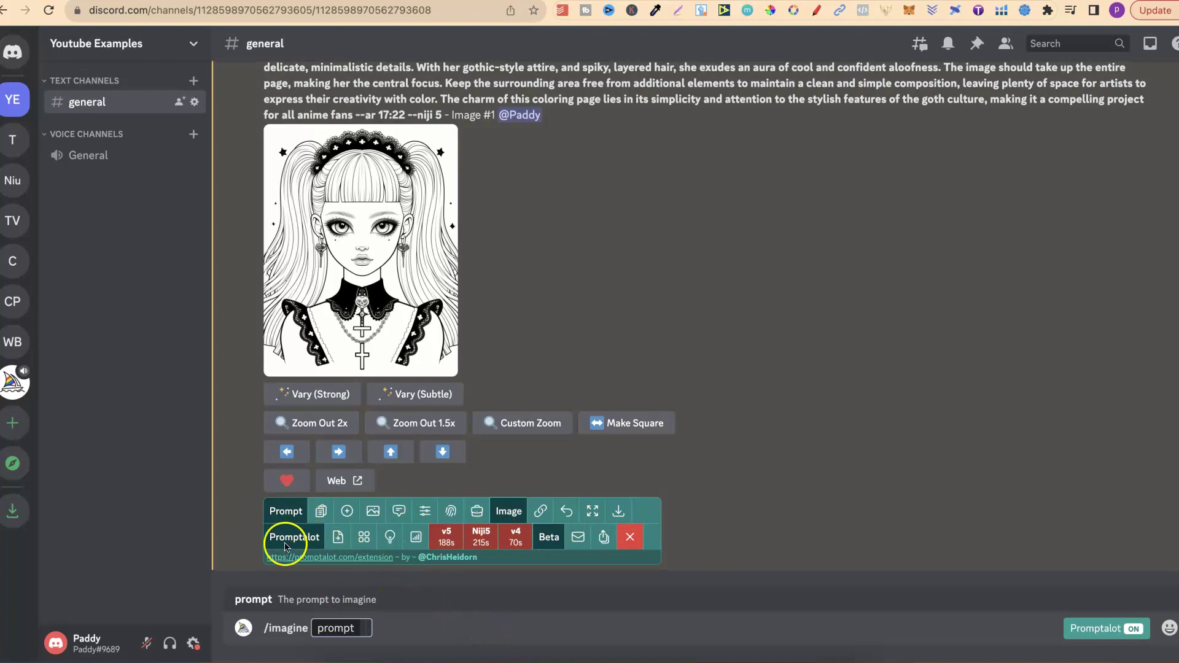
left_click(604, 539)
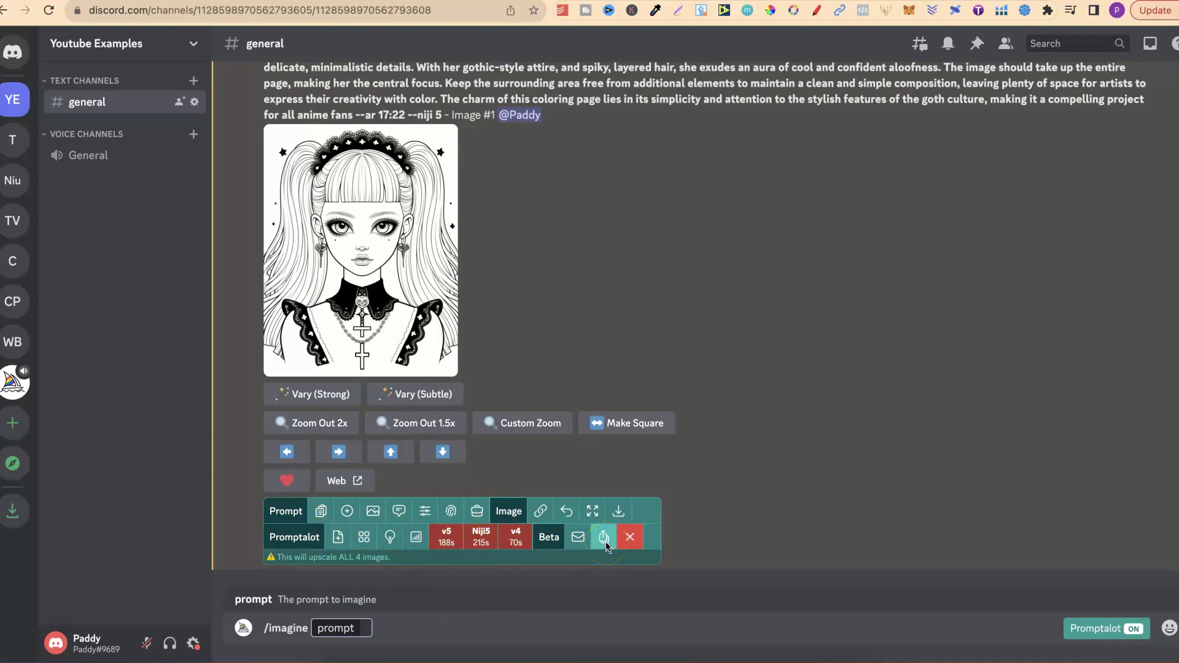
left_click(318, 510)
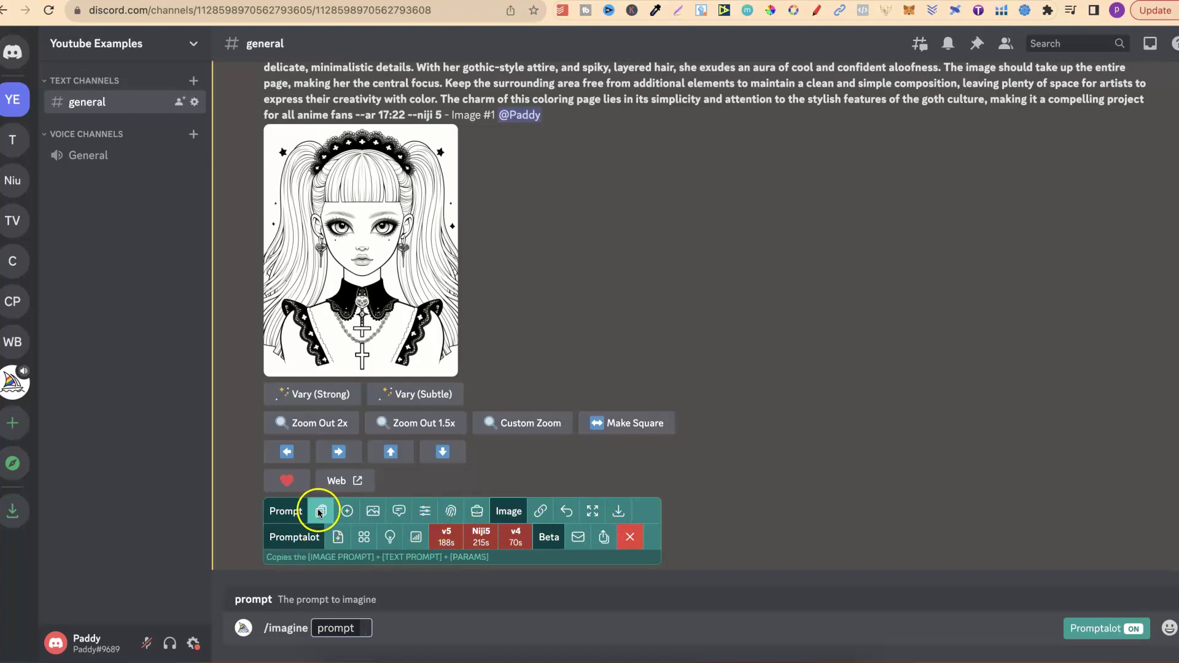
scroll(610, 329, "up", 1)
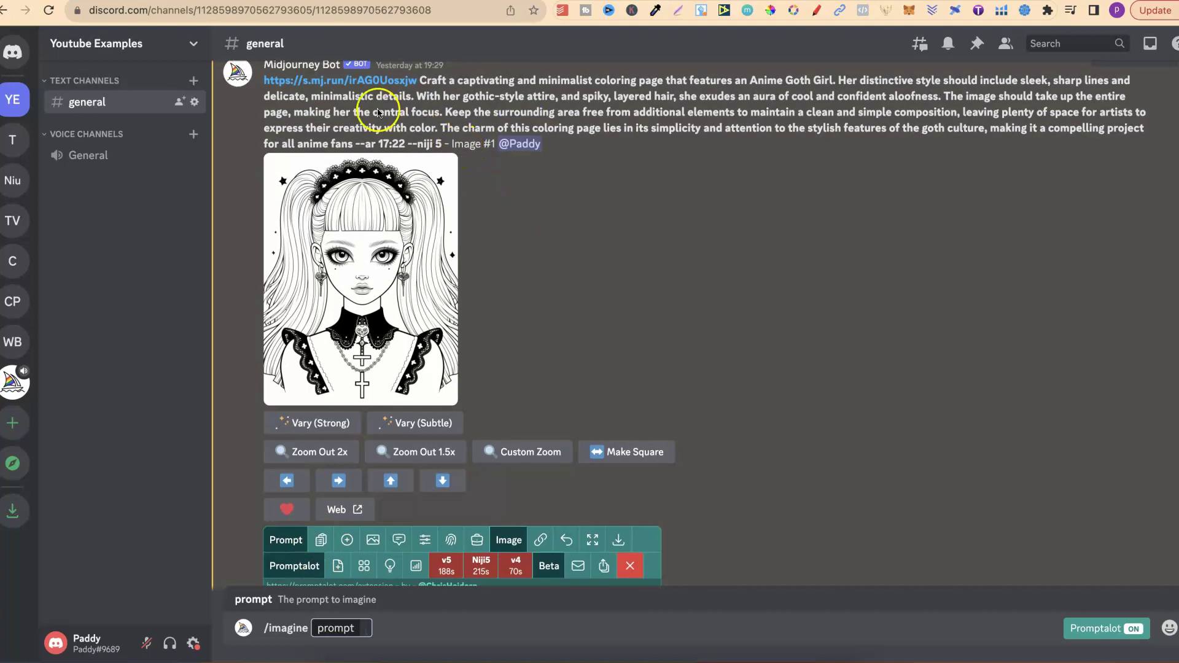
scroll(639, 258, "up", 10)
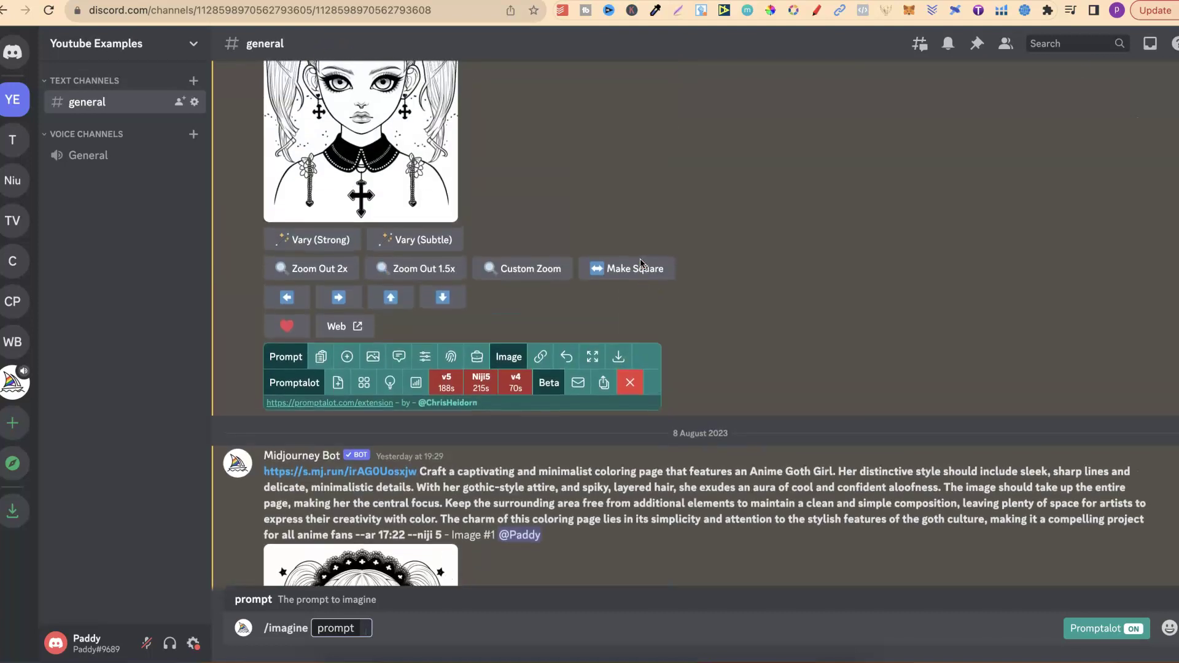
scroll(687, 329, "down", 5)
scroll(688, 326, "up", 1)
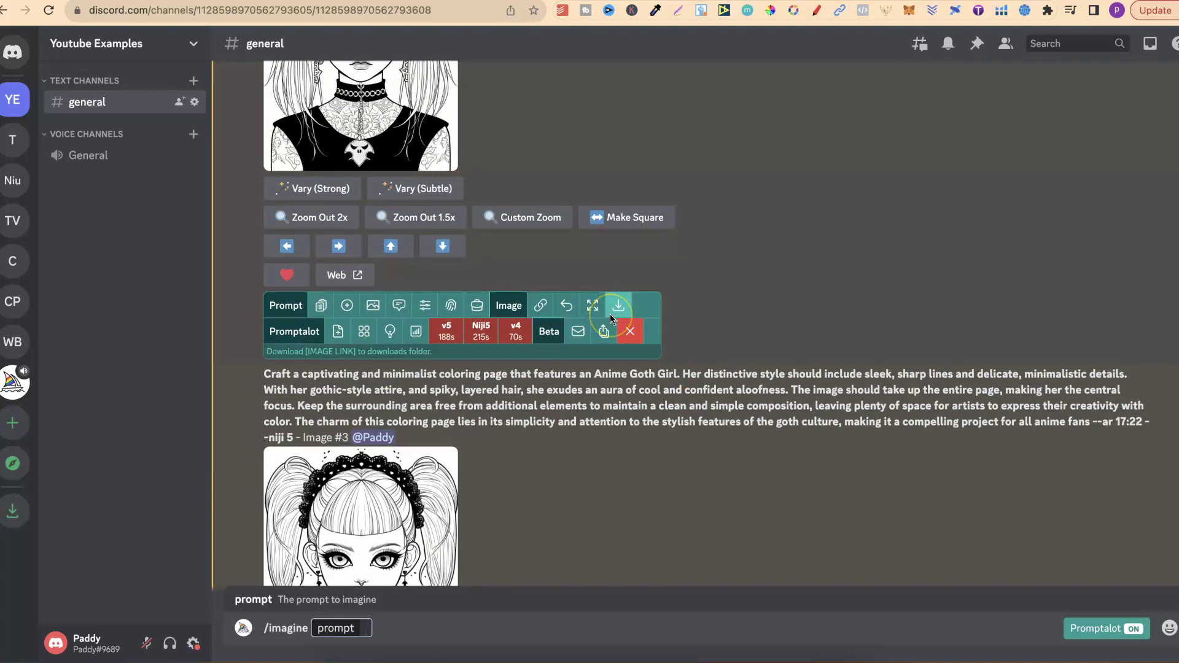
scroll(610, 314, "up", 6)
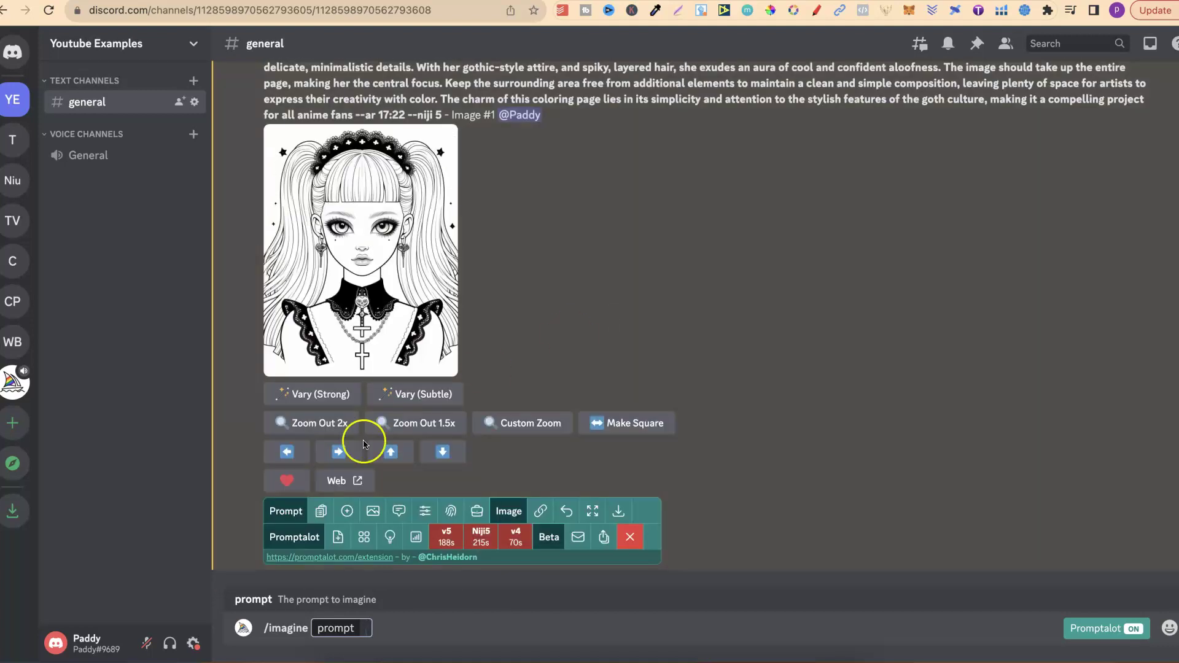
left_click(320, 511)
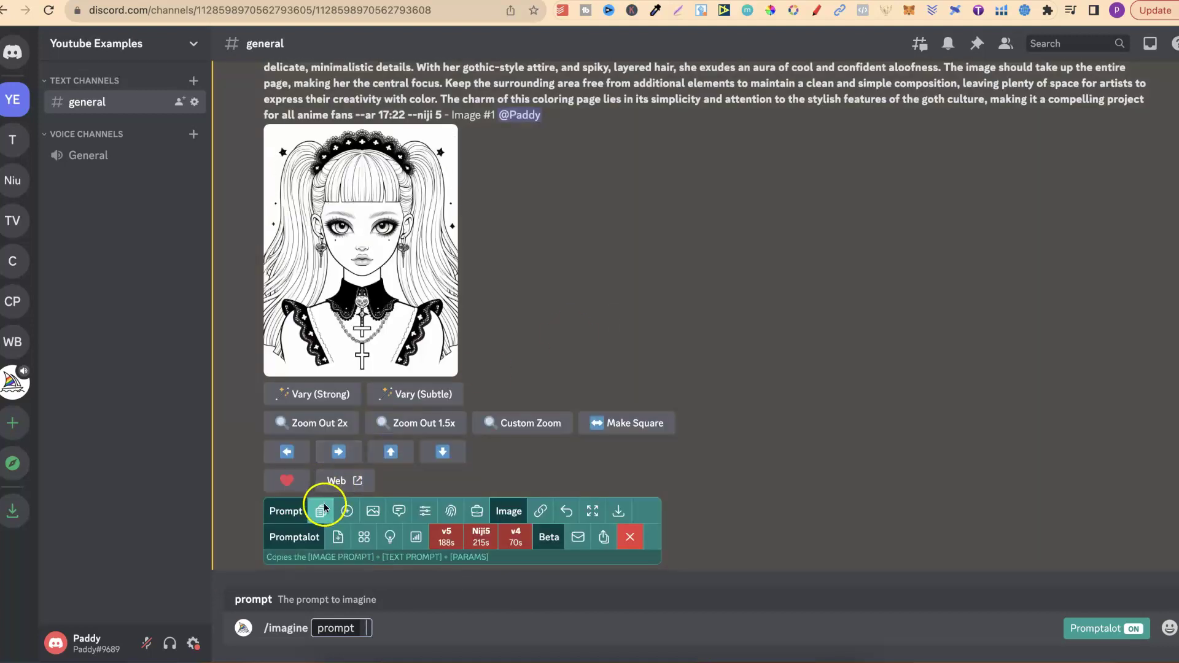
left_click(366, 631)
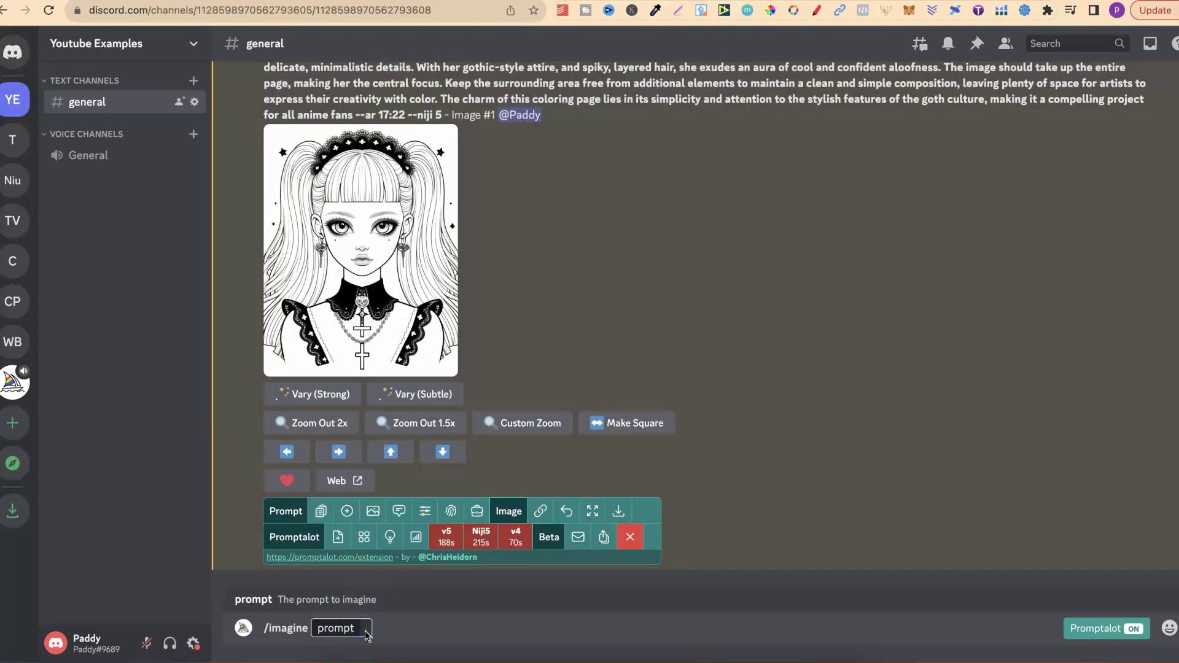
key("super+v")
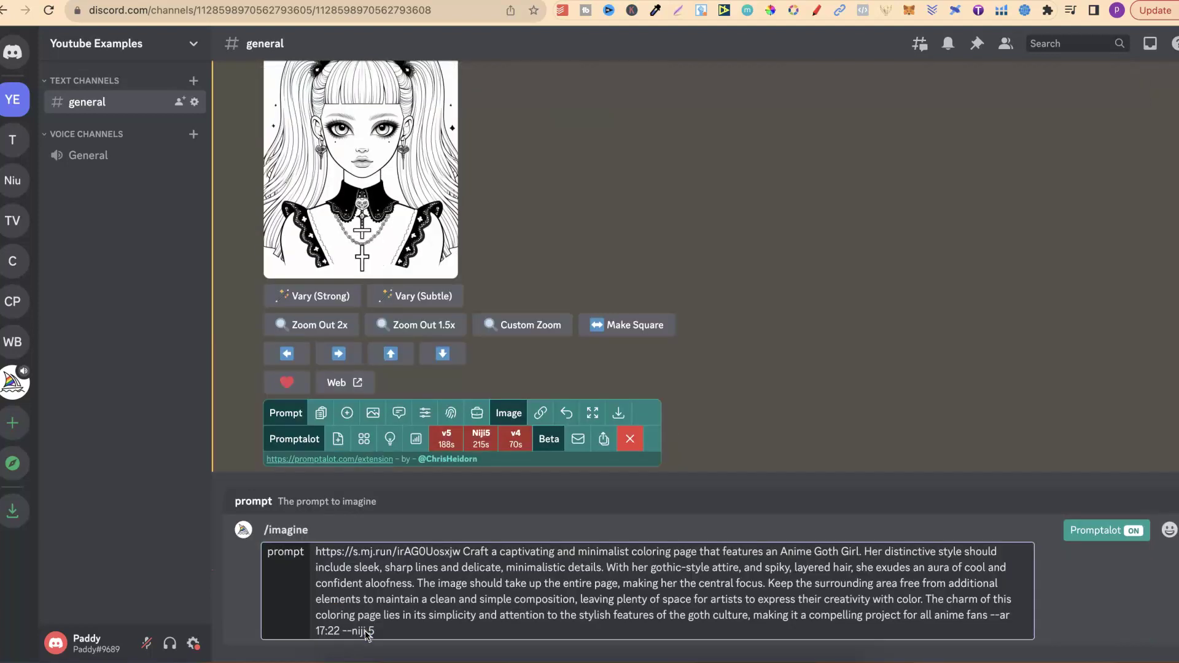
scroll(604, 326, "up", 3)
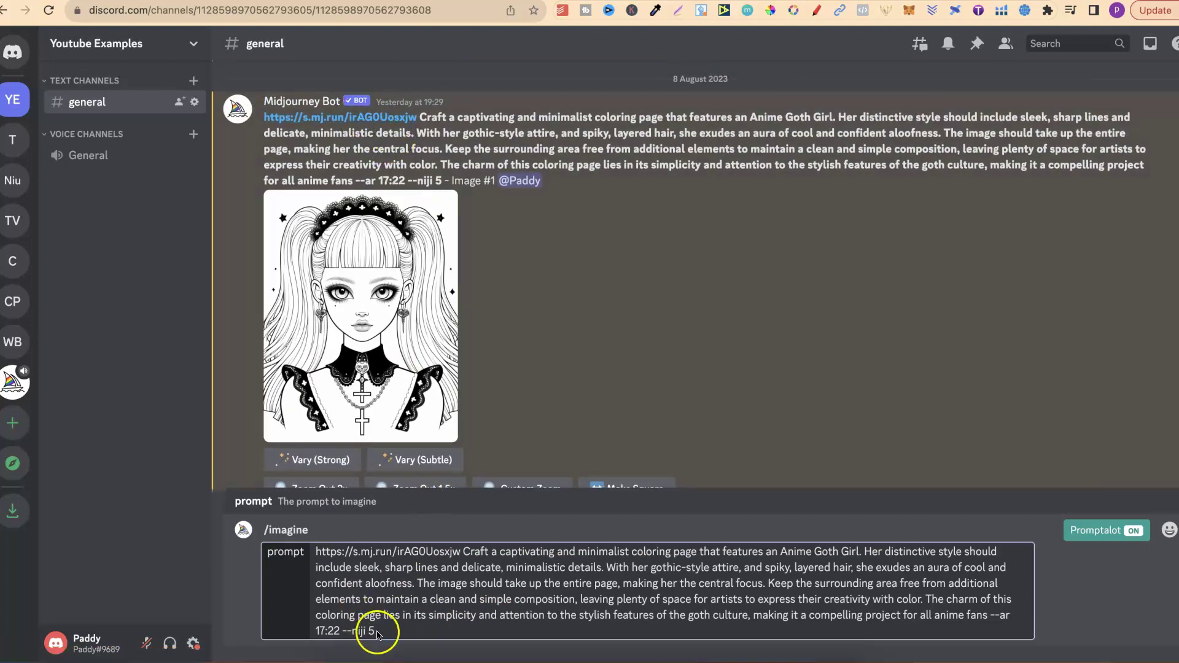
left_click_drag(376, 634, 308, 552)
key("BackSpace")
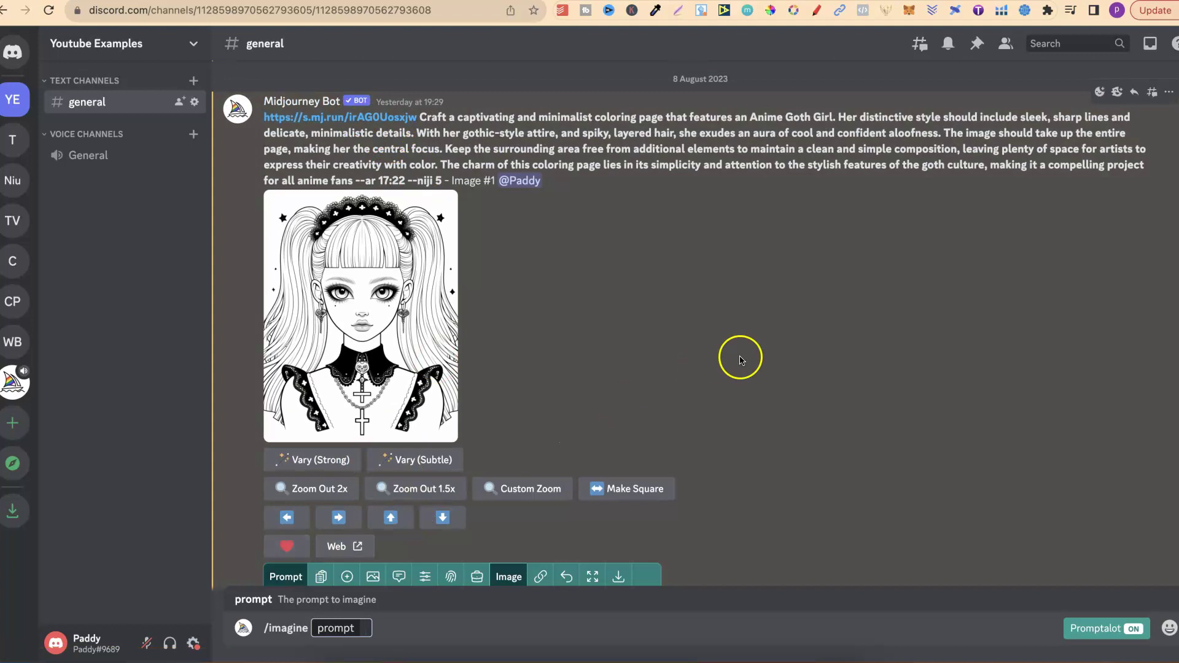
Step: Copy Image #4's link with Promptalot's copy-link icon
scroll(741, 360, "down", 2)
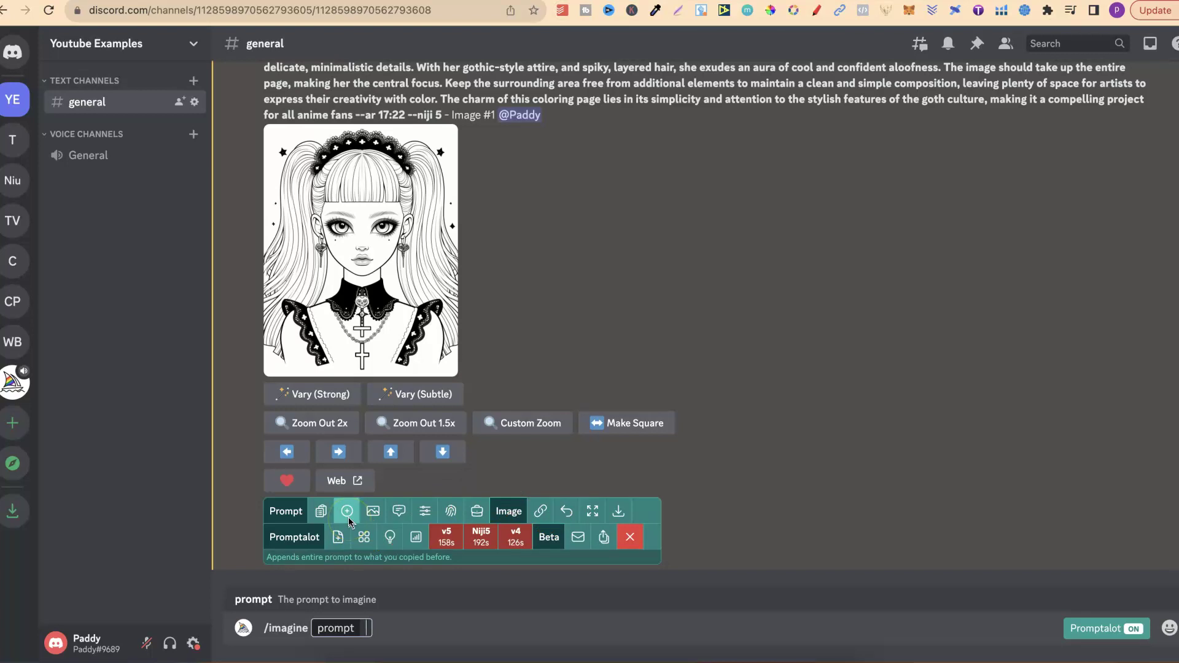
scroll(824, 267, "up", 8)
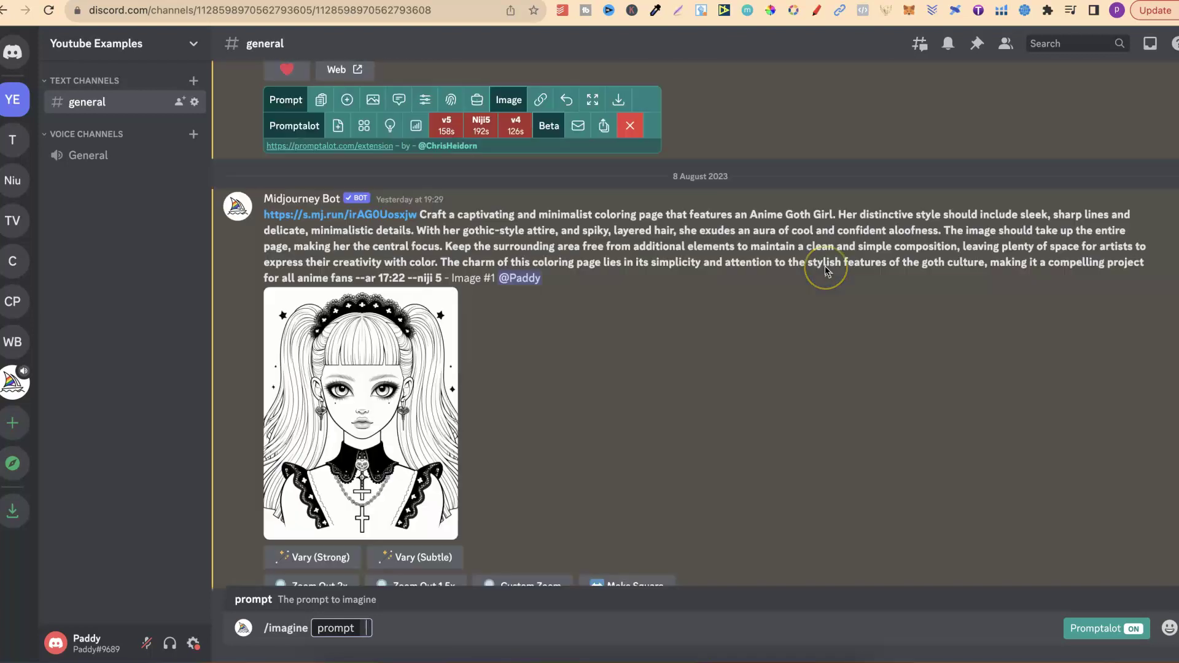
scroll(824, 266, "down", 3)
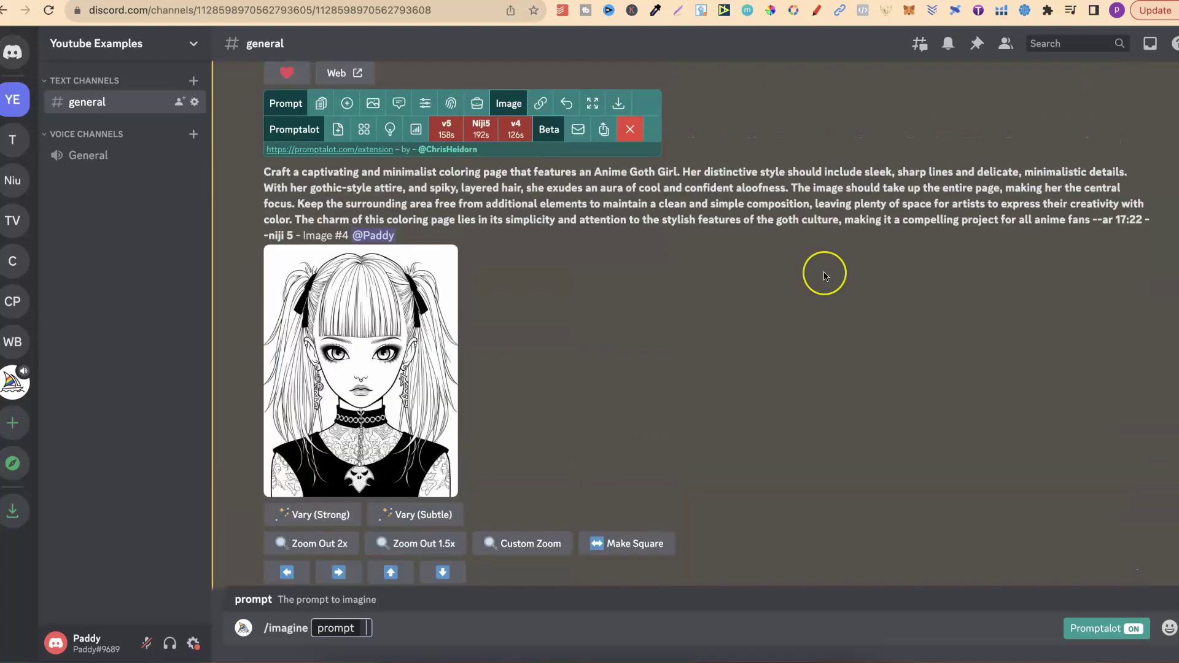
scroll(824, 274, "down", 4)
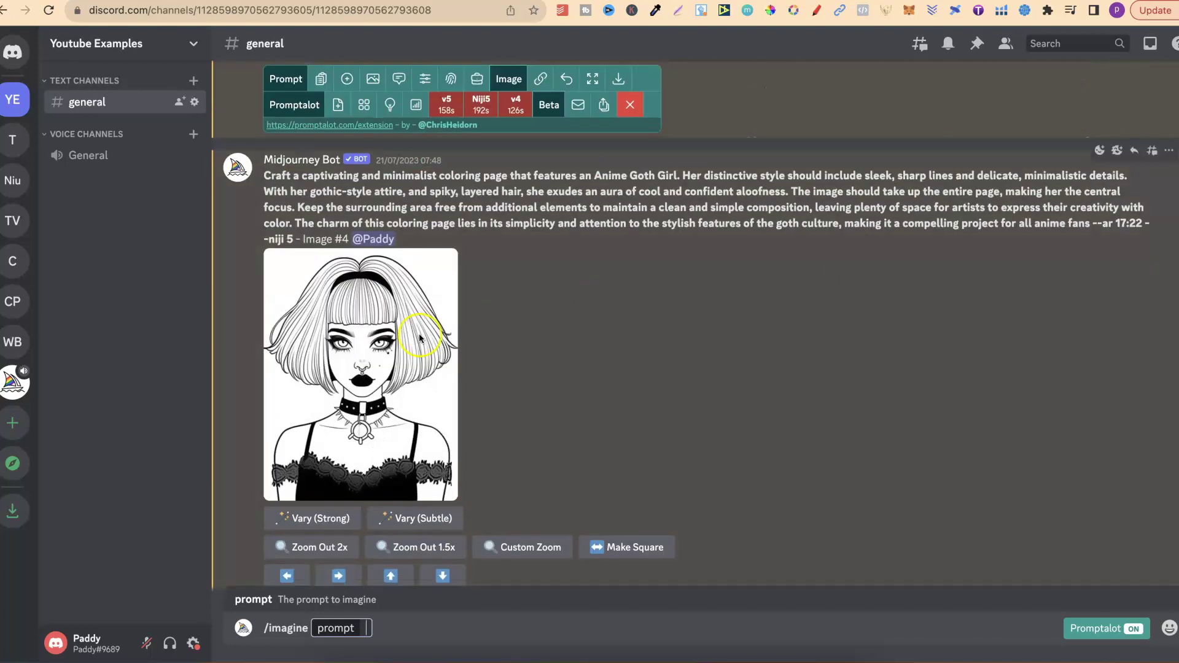
scroll(620, 334, "down", 2)
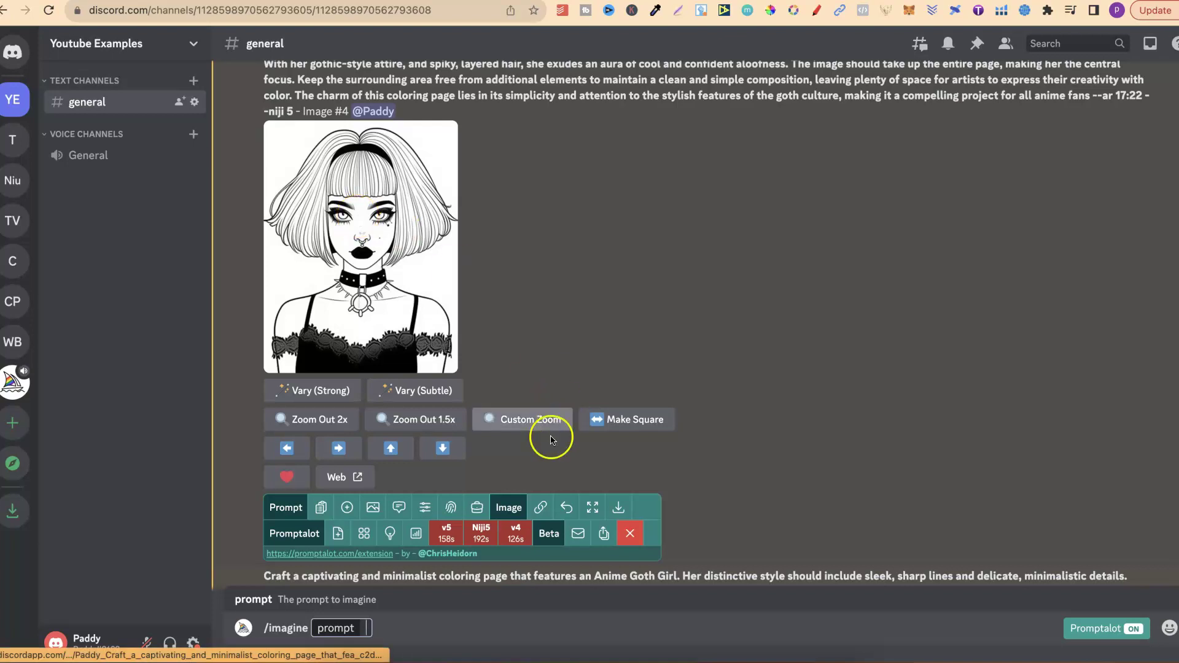
left_click(541, 507)
scroll(713, 460, "down", 6)
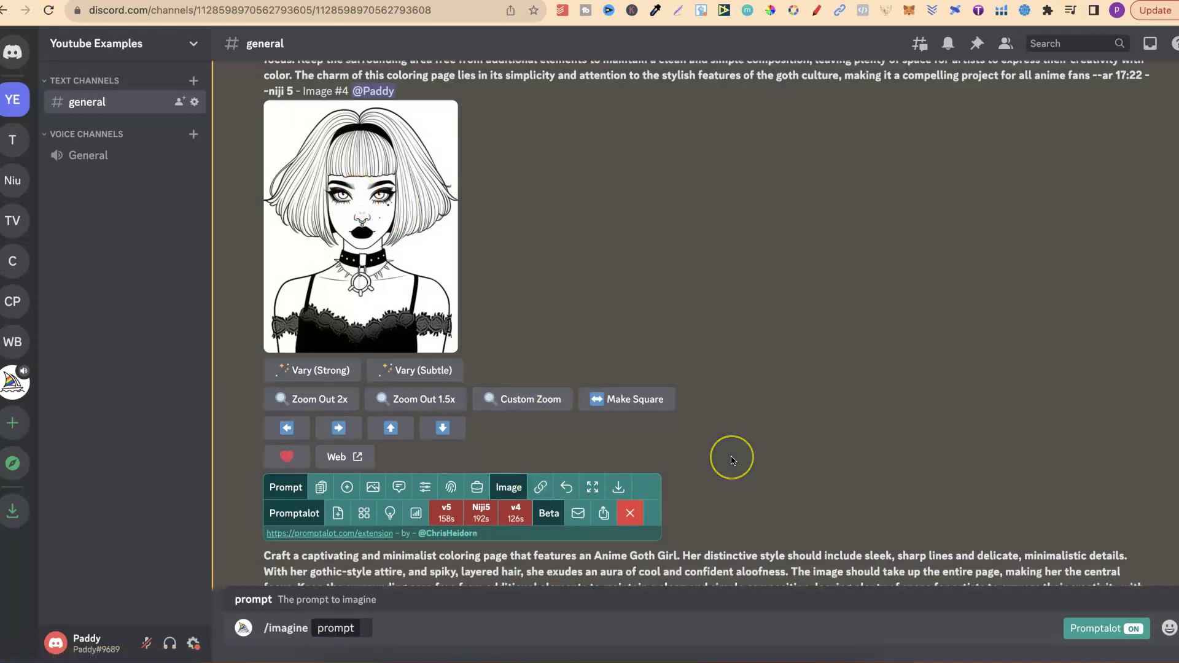
scroll(731, 460, "down", 10)
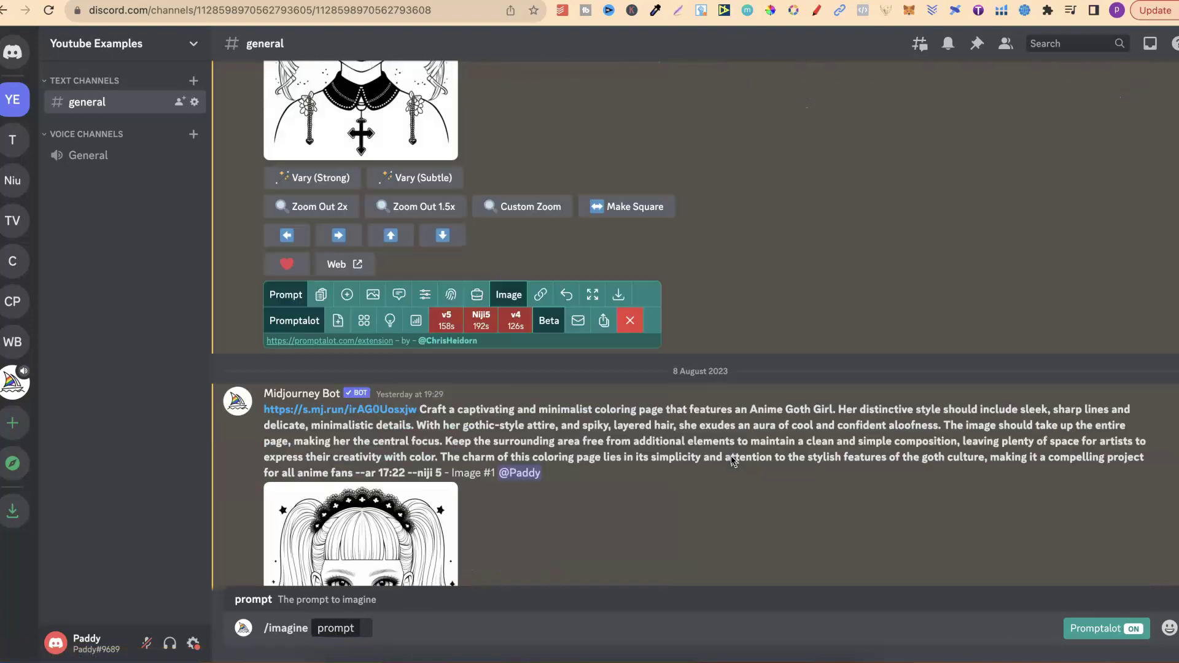
scroll(731, 460, "down", 15)
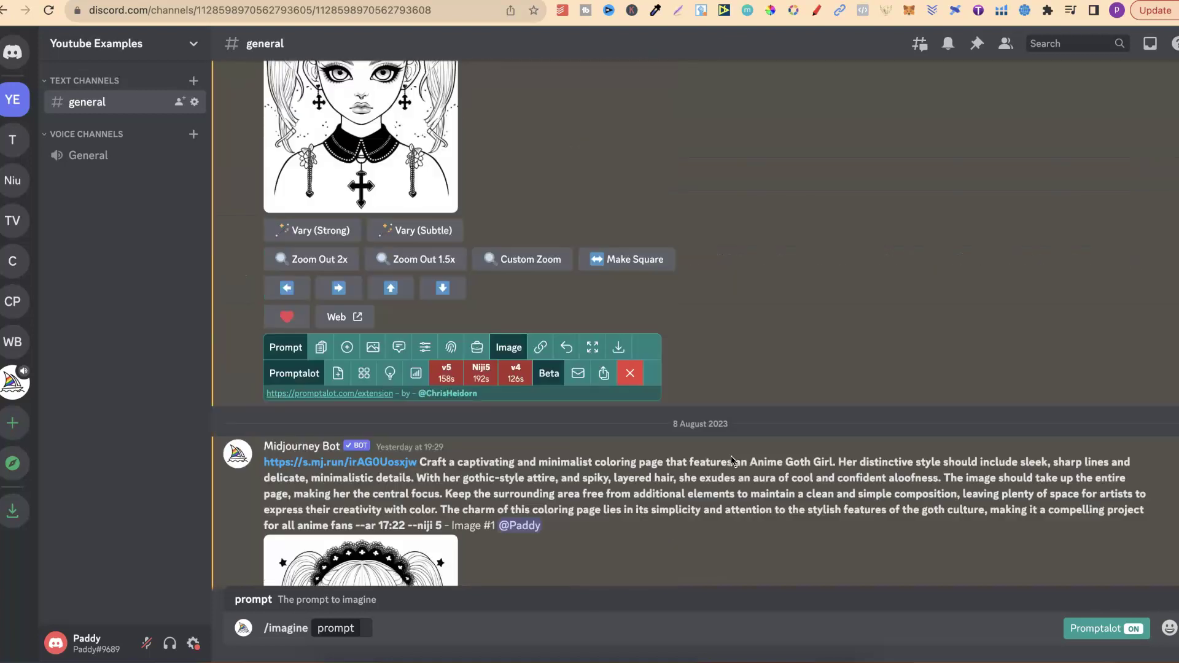
scroll(731, 461, "down", 3)
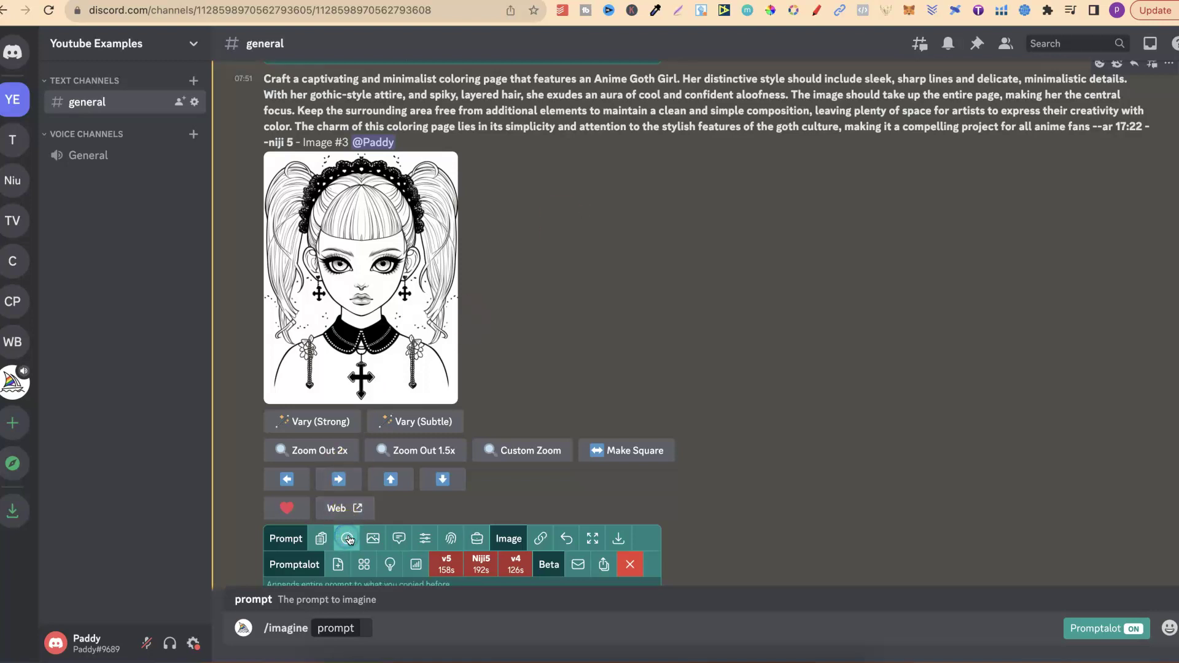
Step: Paste the link plus Image #3's appended prompt into /imagine, inspect both parts, then delete everything
left_click(367, 628)
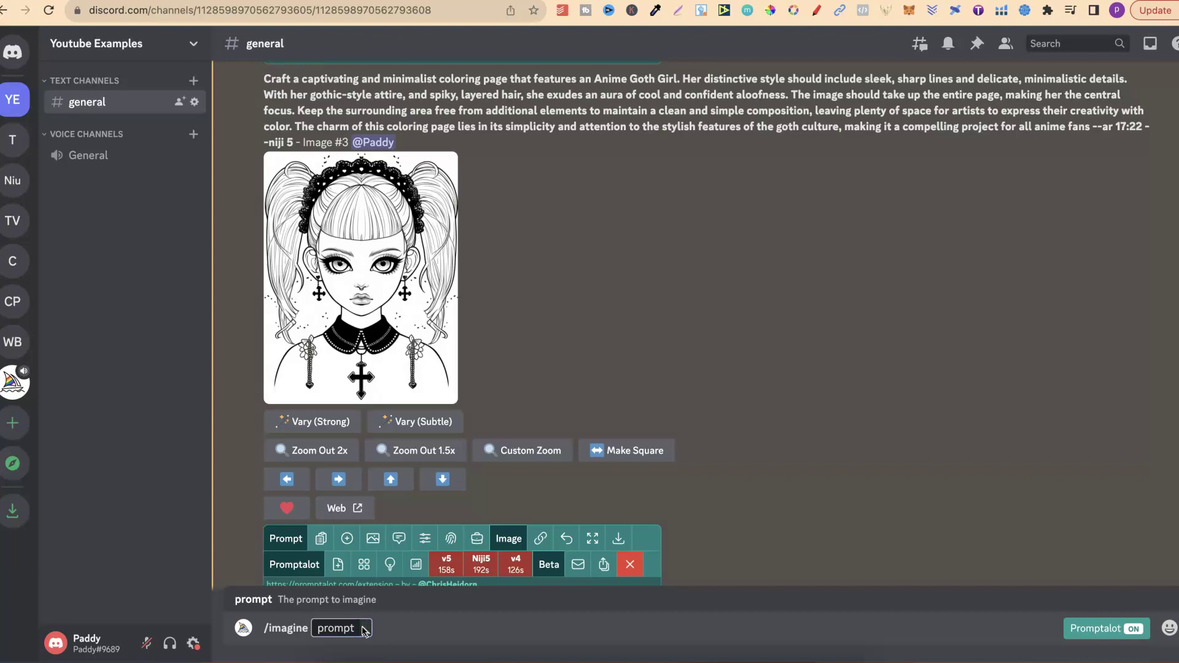
key("super+v")
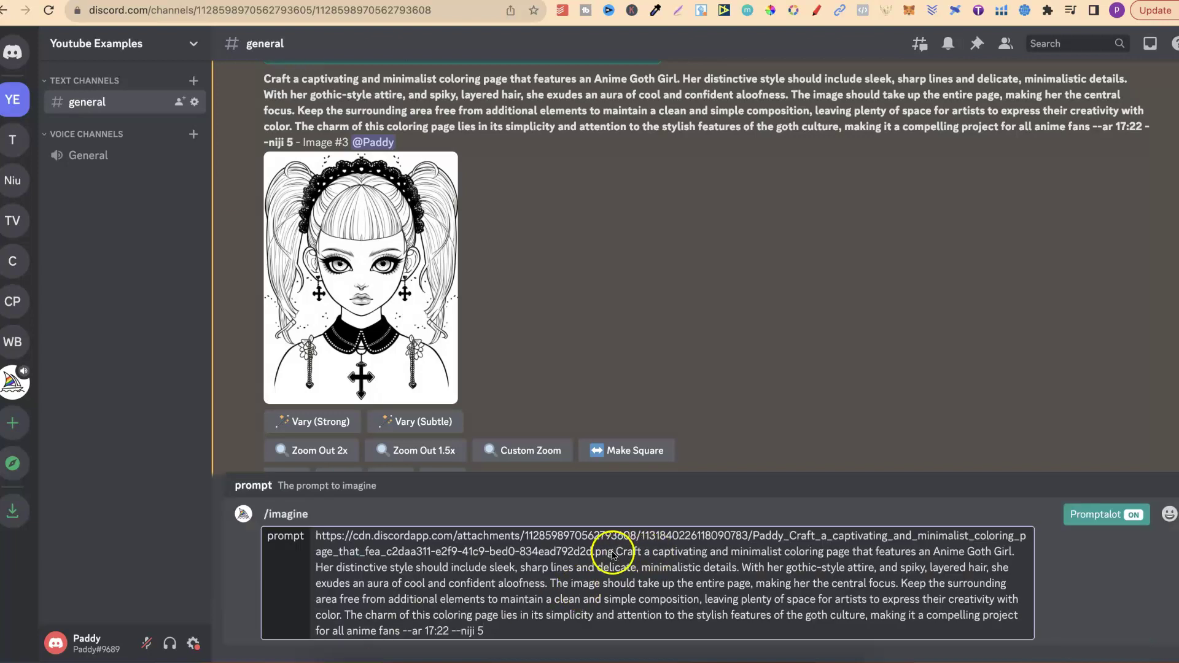
left_click_drag(612, 551, 331, 537)
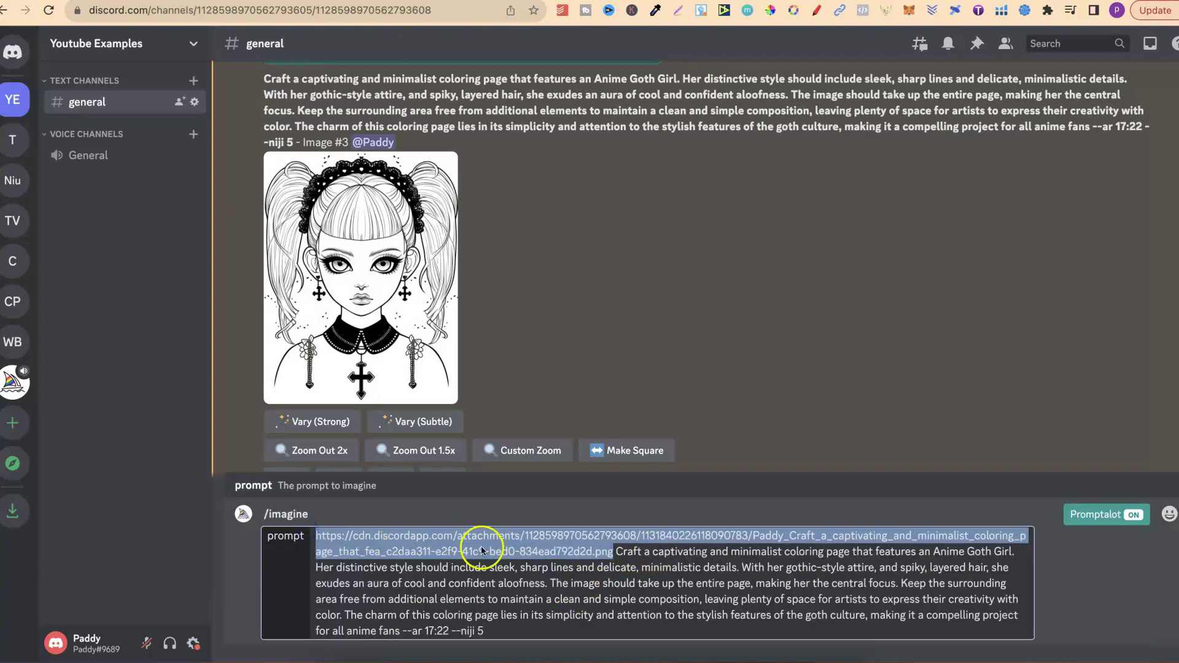
left_click_drag(484, 631, 593, 556)
key("super+c")
left_click(689, 515)
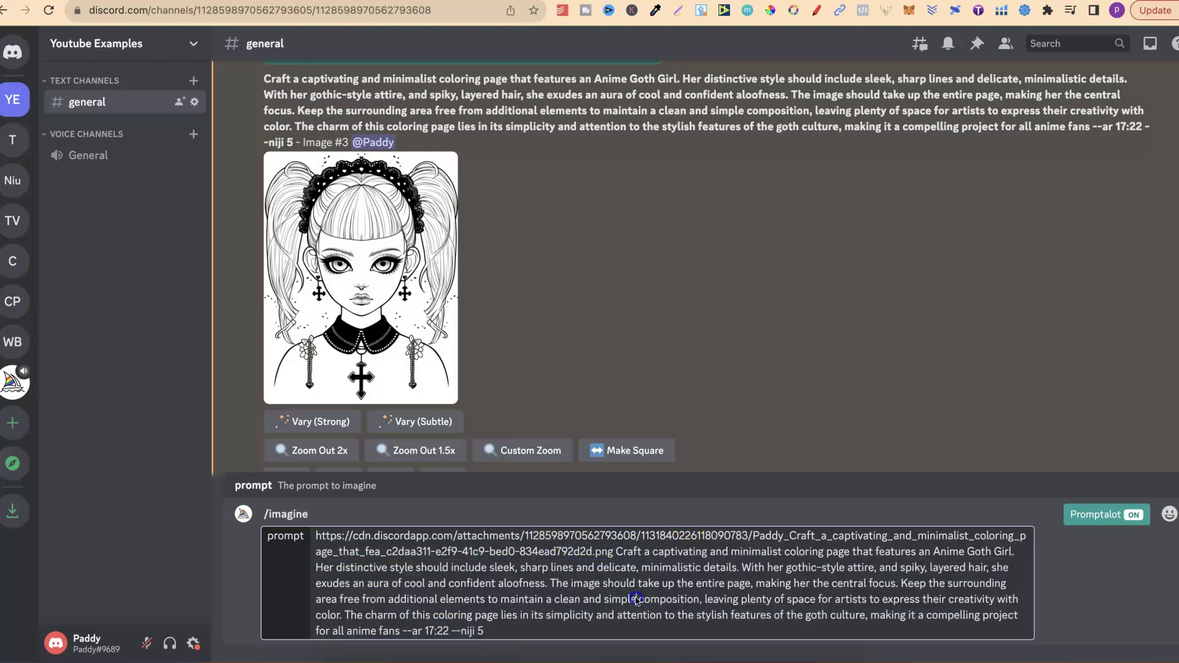
key("super+a")
key("BackSpace")
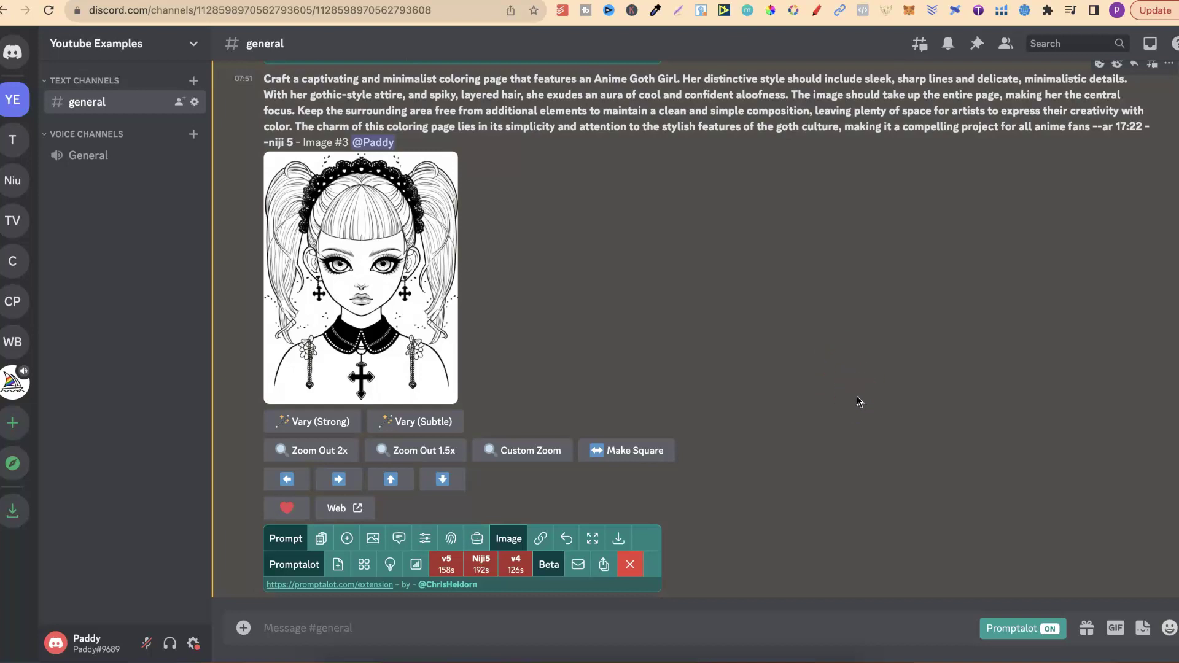
Step: Paste Image #1's copied image-prompt link into the message box and select it
scroll(856, 401, "down", 8)
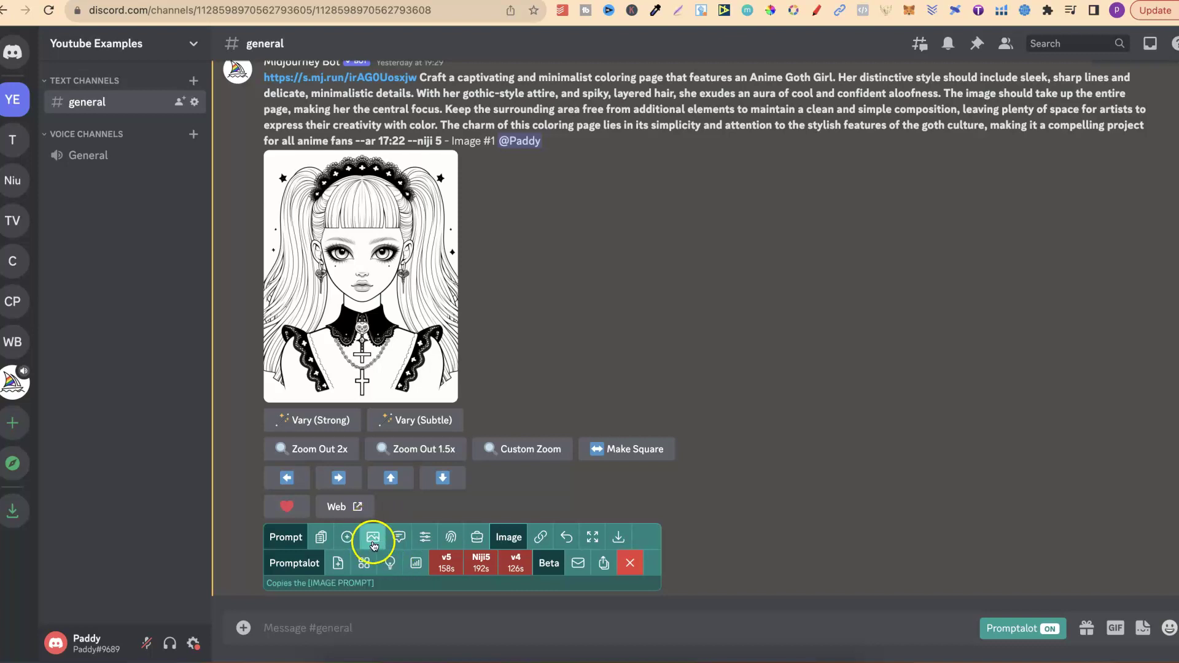
scroll(601, 272, "up", 1)
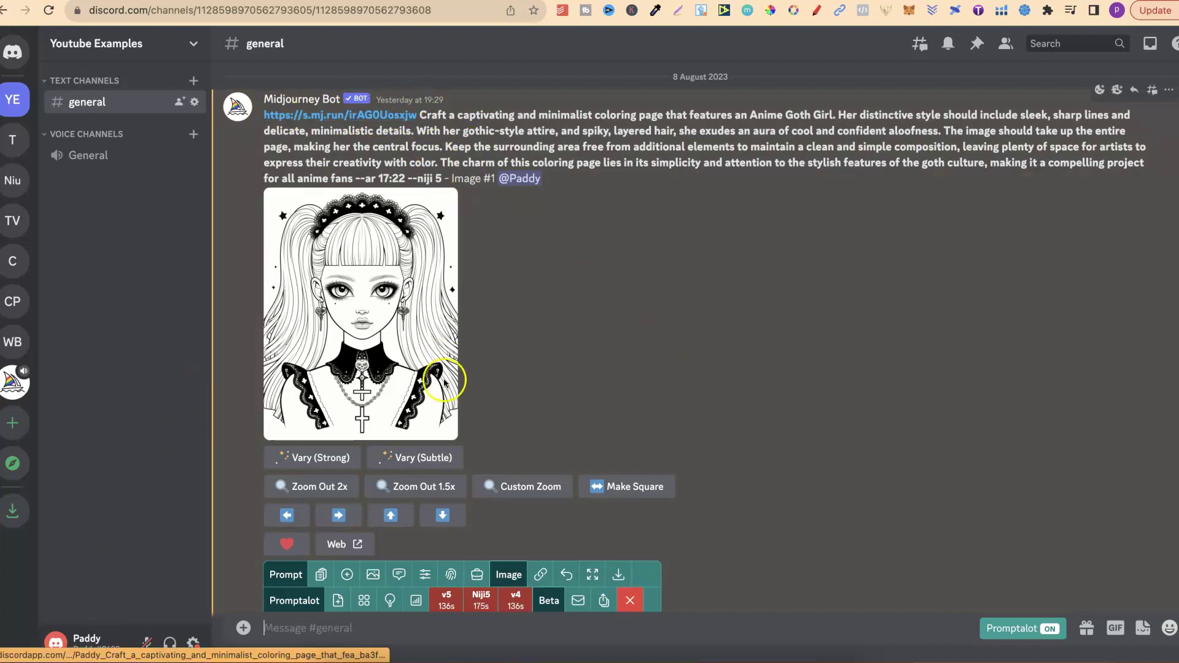
left_click(395, 632)
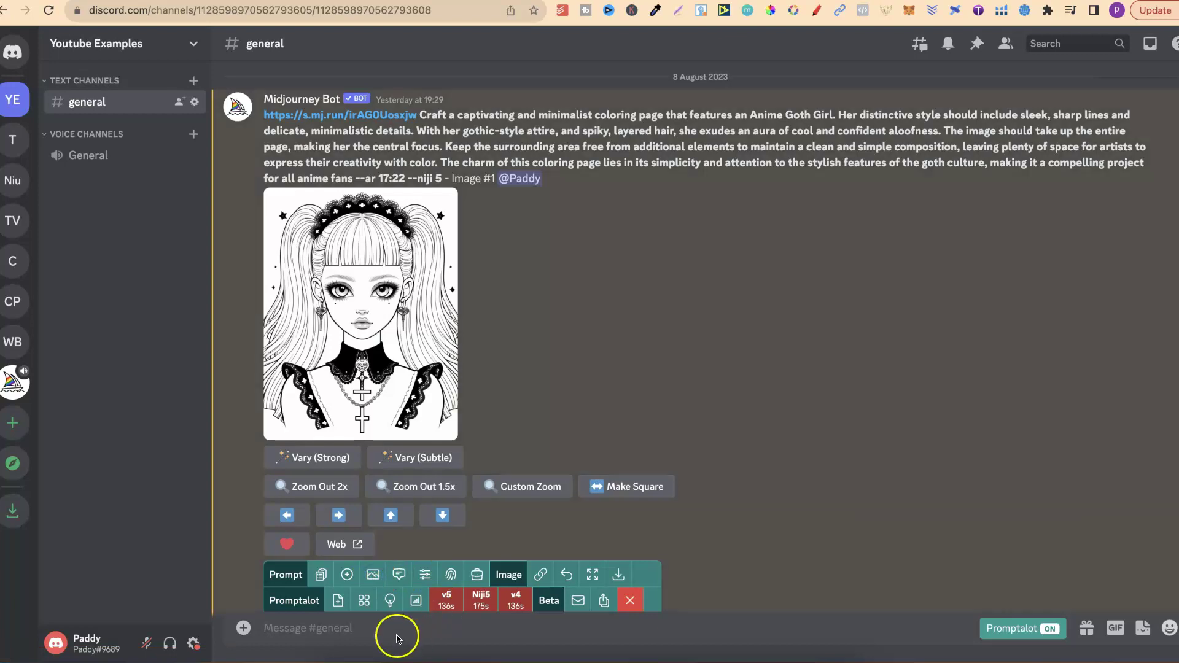
type("https://s.mj.run/irAG0Uosxjw")
left_click(396, 635)
left_click(267, 639)
left_click_drag(421, 631, 260, 637)
Step: Delete the link, test-paste Image #1's parameter-free prompt, then select the pasted --ar 17:22 --niji 5
key("BackSpace")
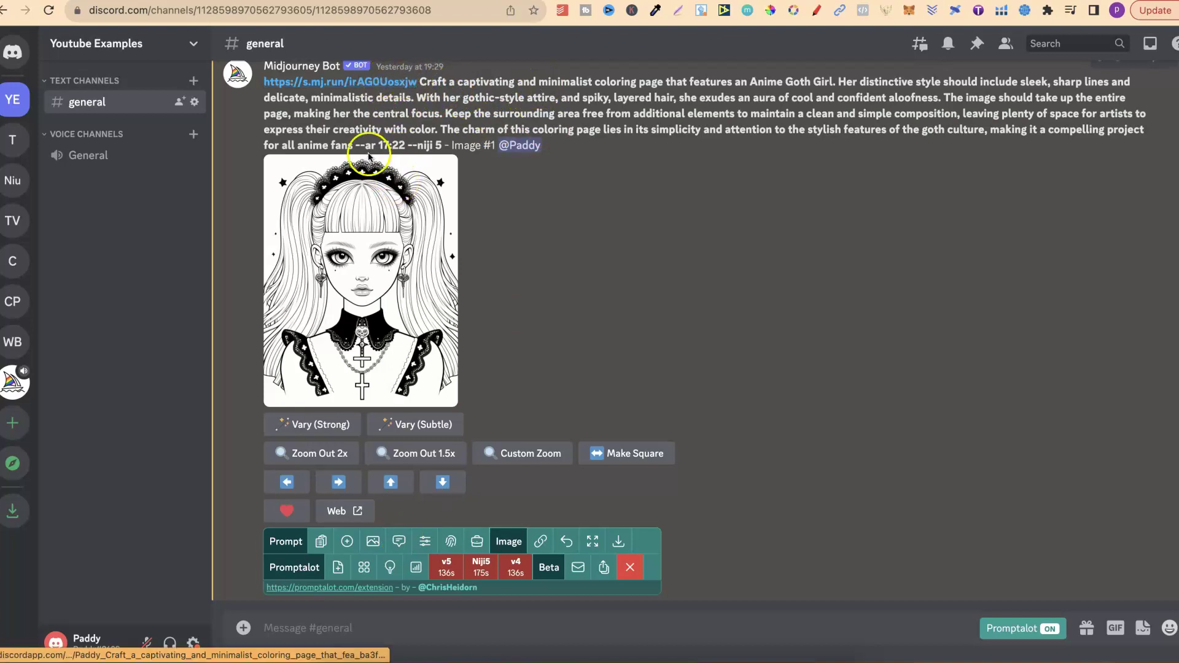
left_click_drag(356, 146, 446, 150)
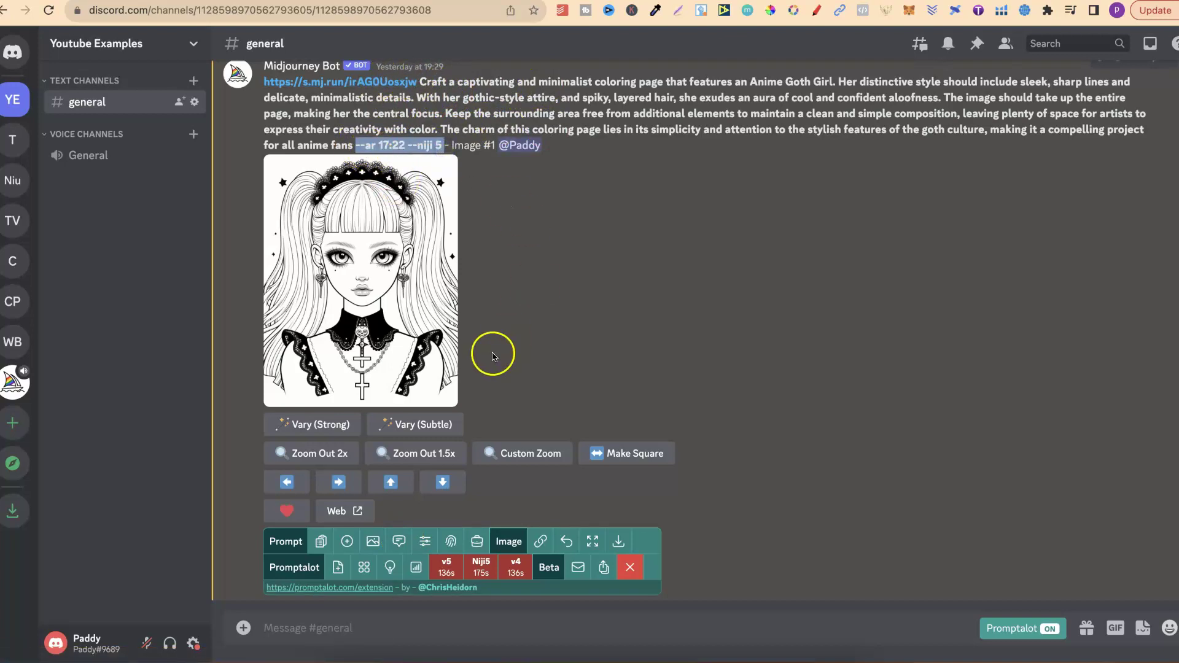
left_click(398, 545)
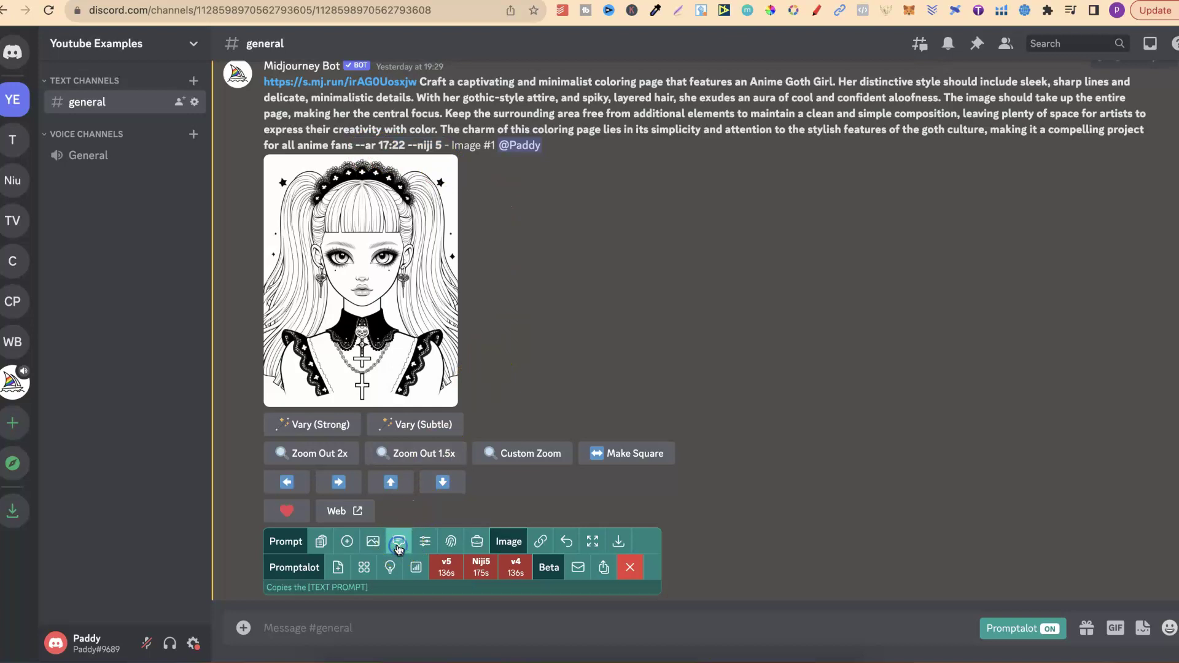
key("super+v")
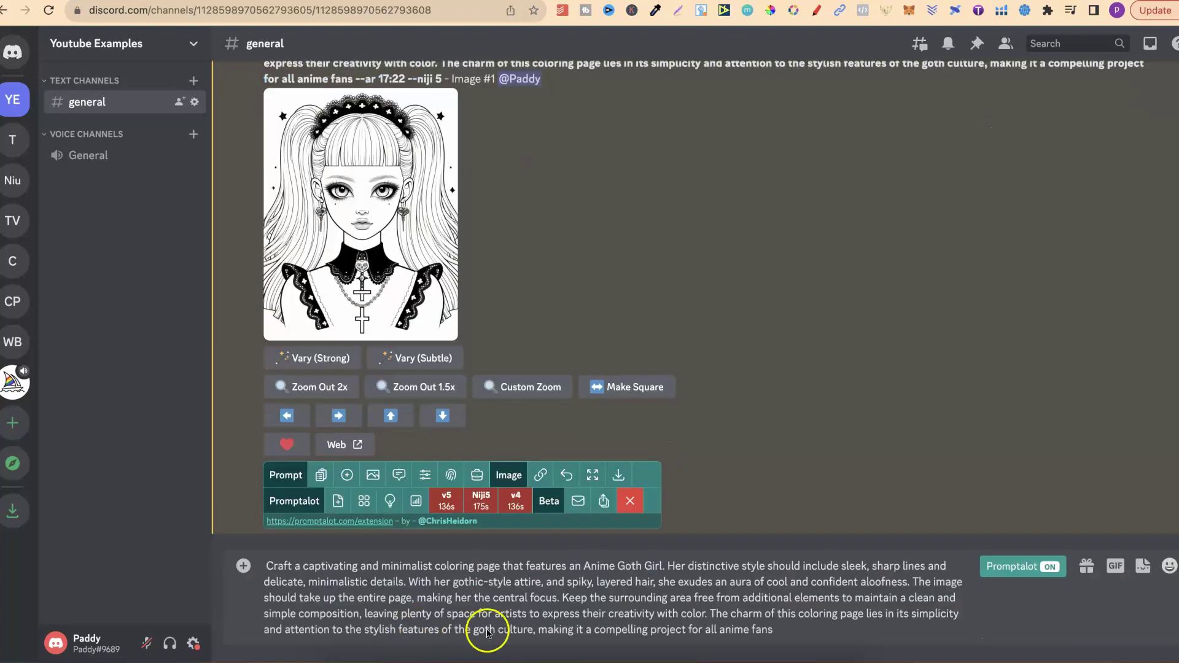
left_click_drag(768, 630, 262, 564)
key("super+x")
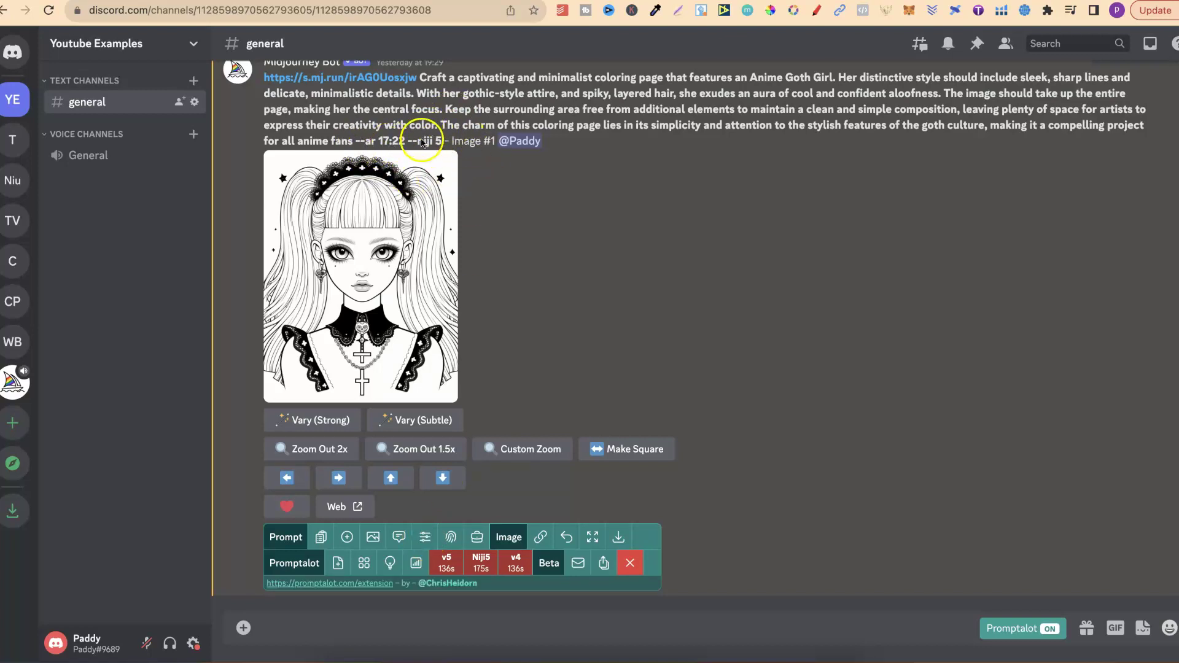
left_click(373, 628)
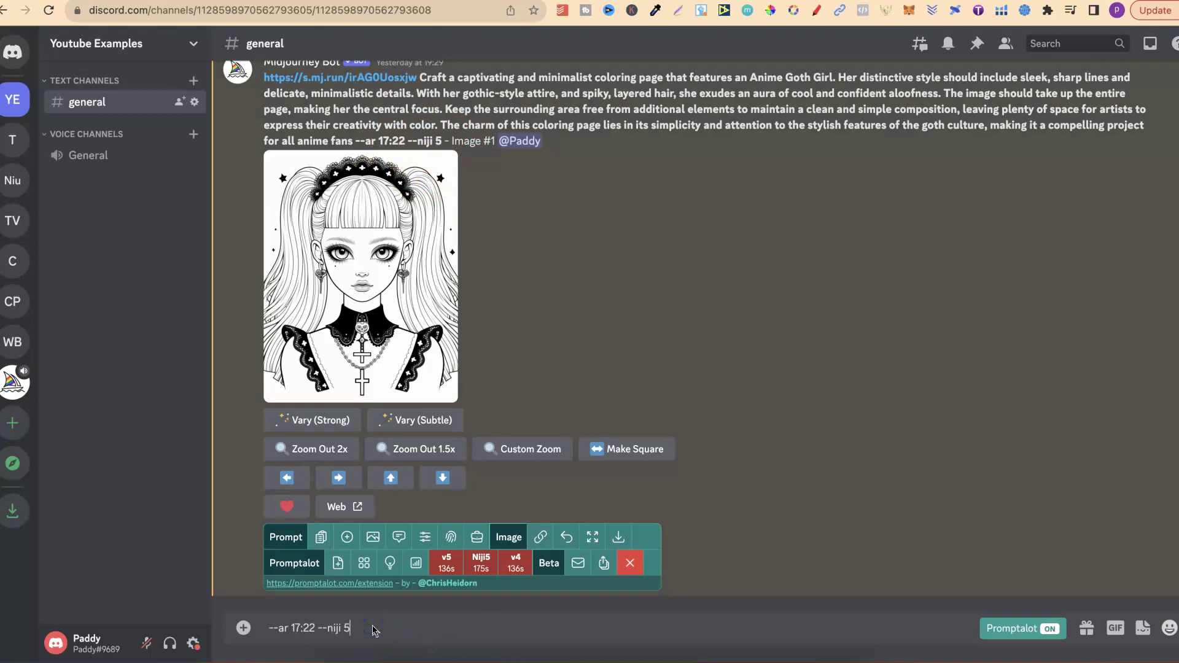
left_click_drag(373, 631, 265, 628)
Step: Delete the pasted parameters and copy Image #1's job ID
key("BackSpace")
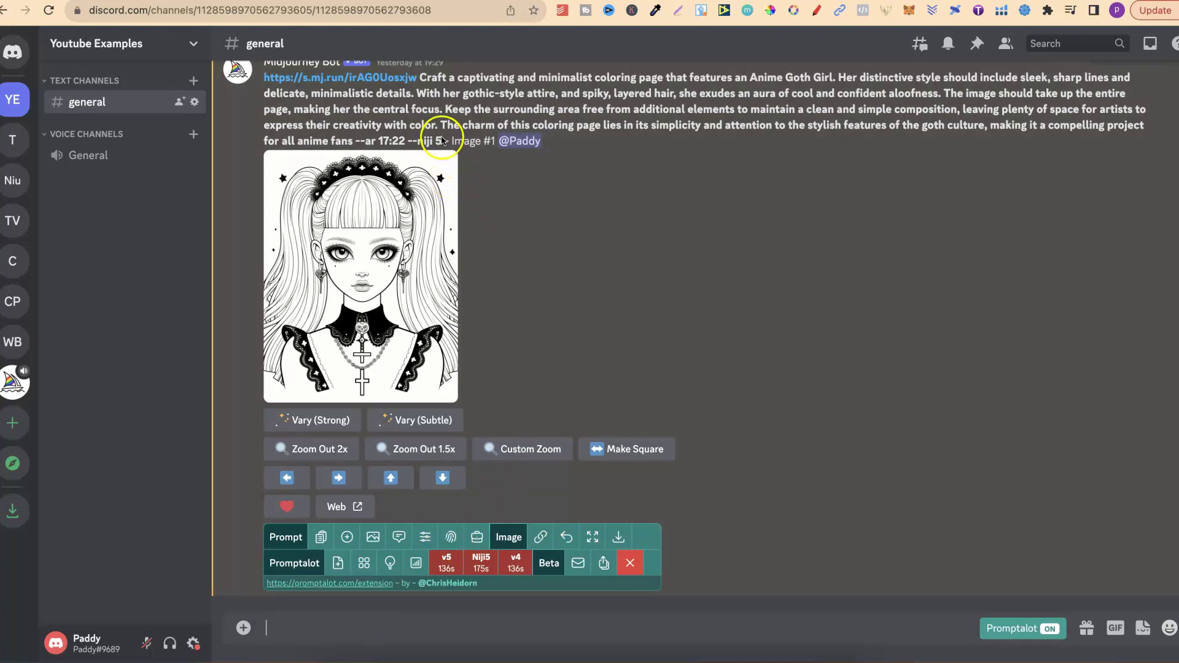
left_click_drag(441, 140, 258, 74)
left_click(594, 389)
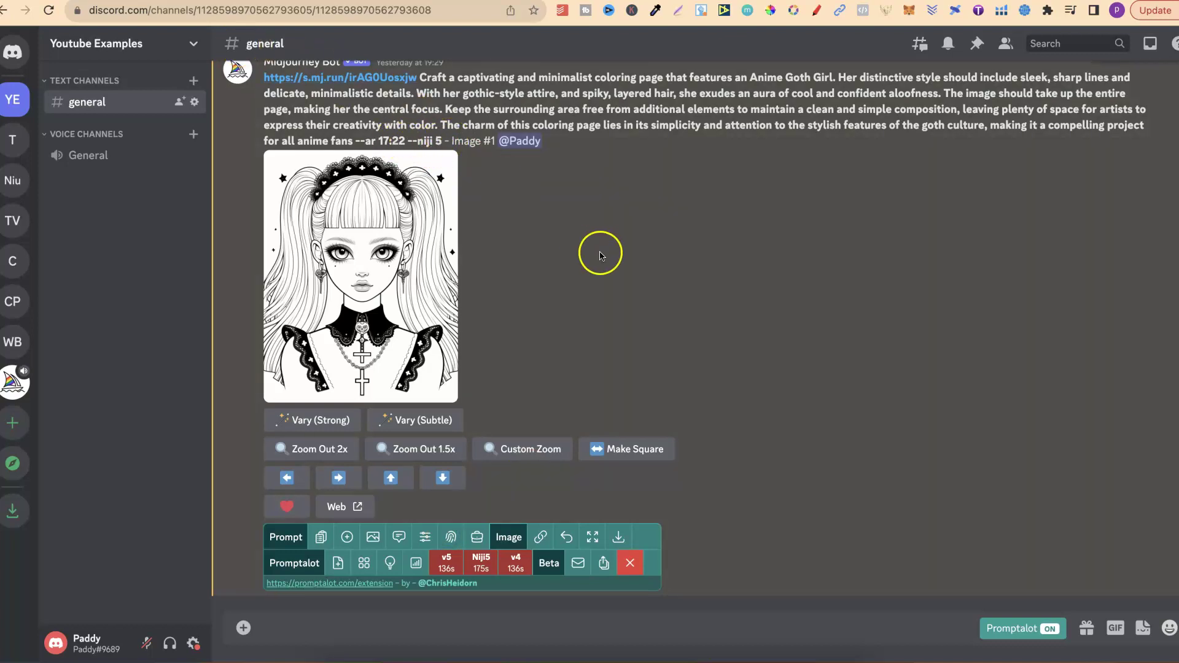
left_click(477, 539)
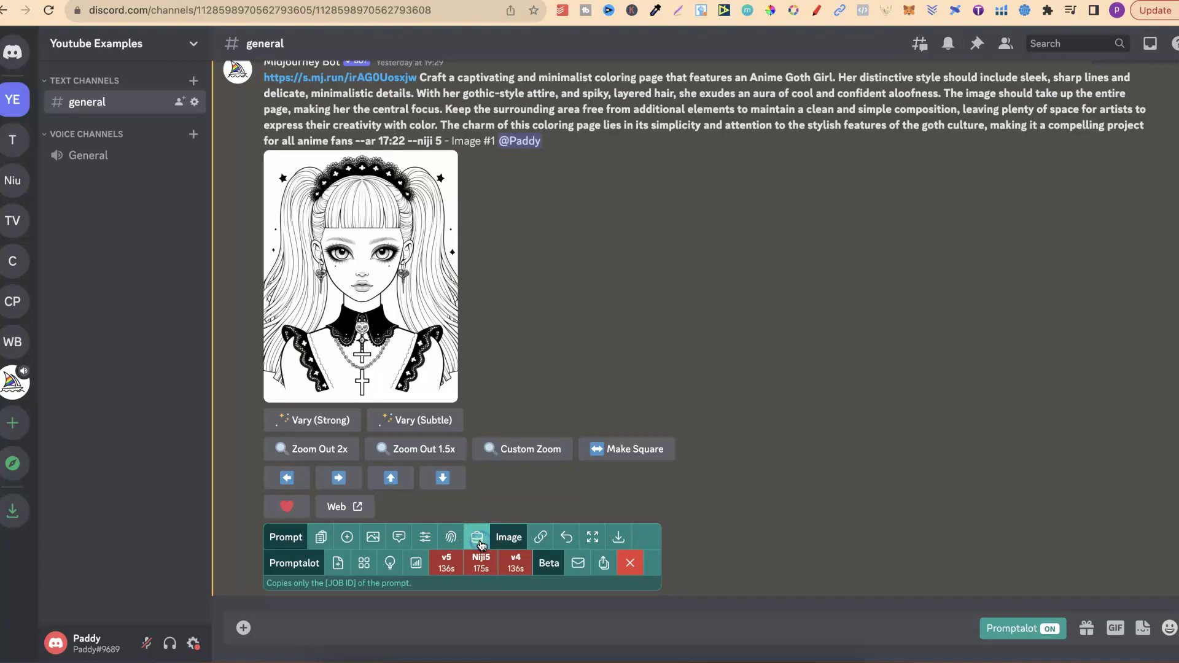
Step: Paste the job ID into the message box to verify it, clear it, then copy Image #1's image link
left_click(379, 635)
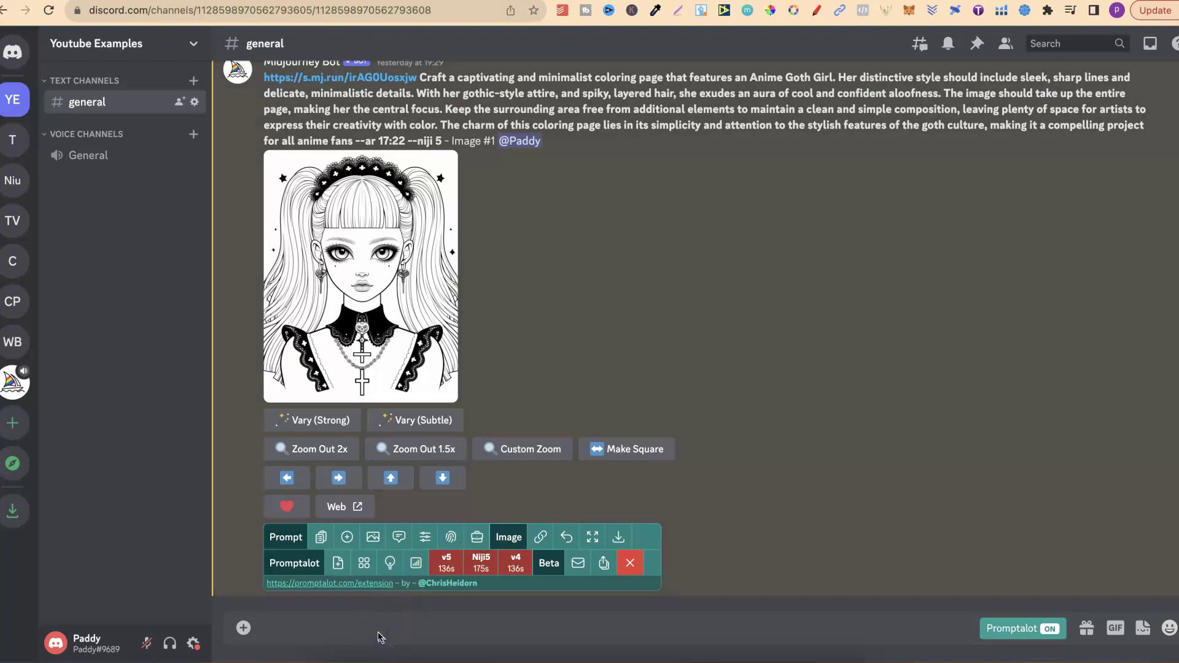
key("ctrl+v")
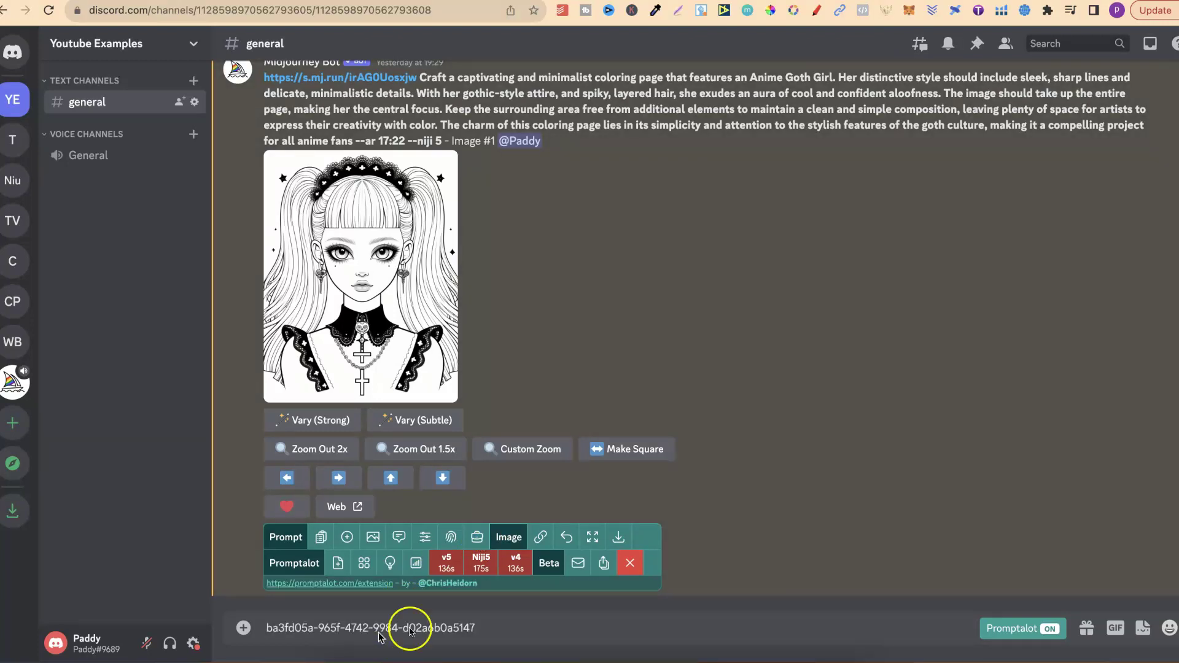
triple_click(316, 633)
key("BackSpace")
left_click(506, 540)
left_click(540, 544)
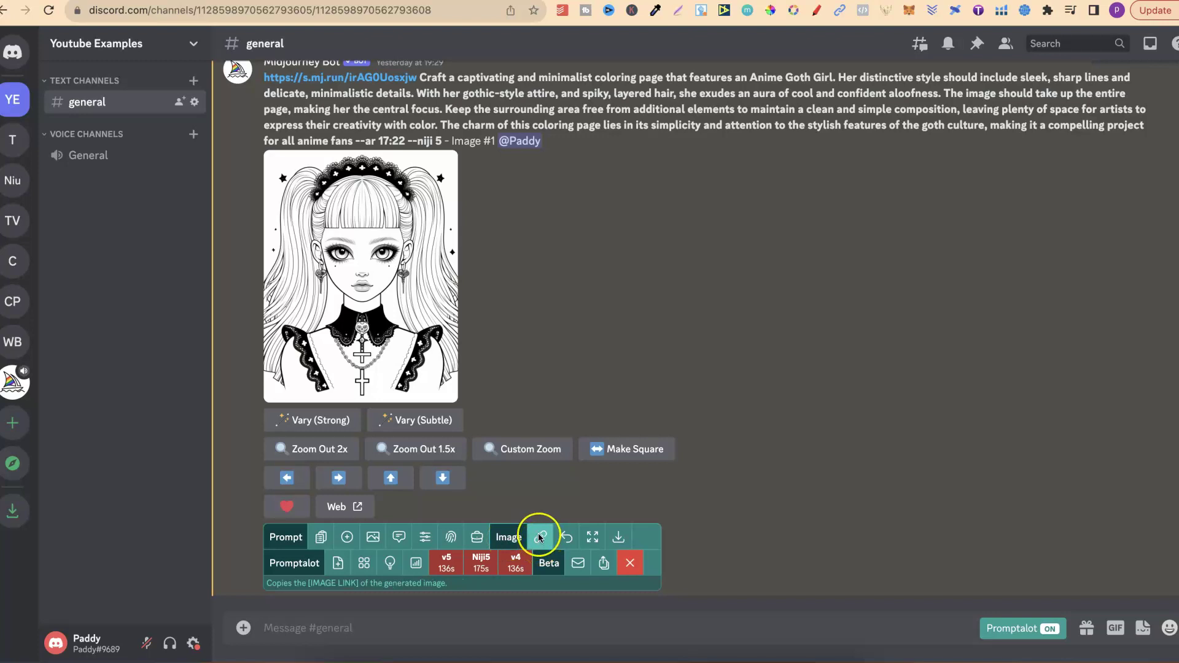
Step: Copy Image #1's link with Image #3's full prompt appended and paste it into the message box
left_click(541, 540)
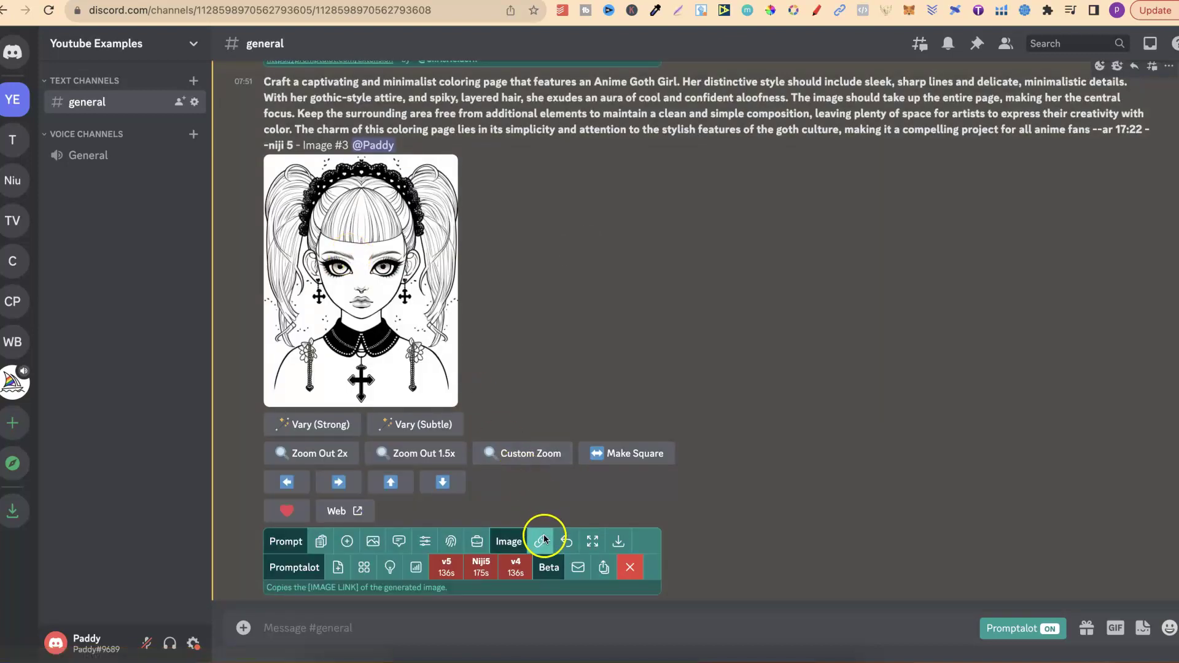
left_click(347, 542)
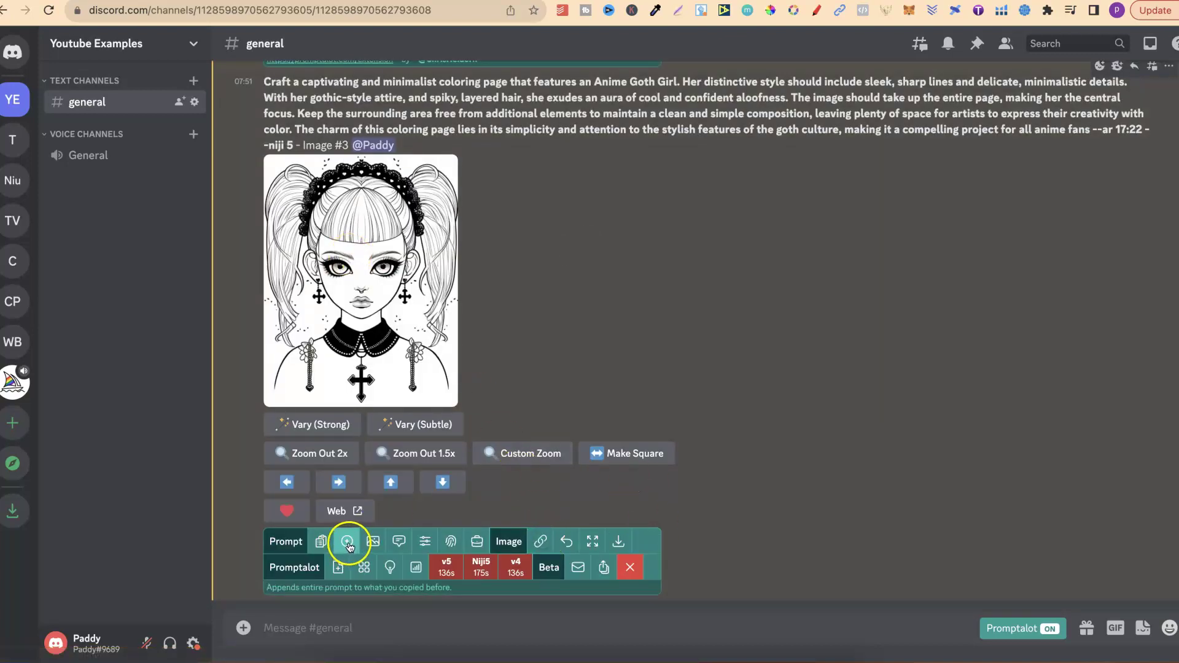
left_click(647, 422)
scroll(648, 421, "up", 5)
left_click(396, 635)
key("super+v")
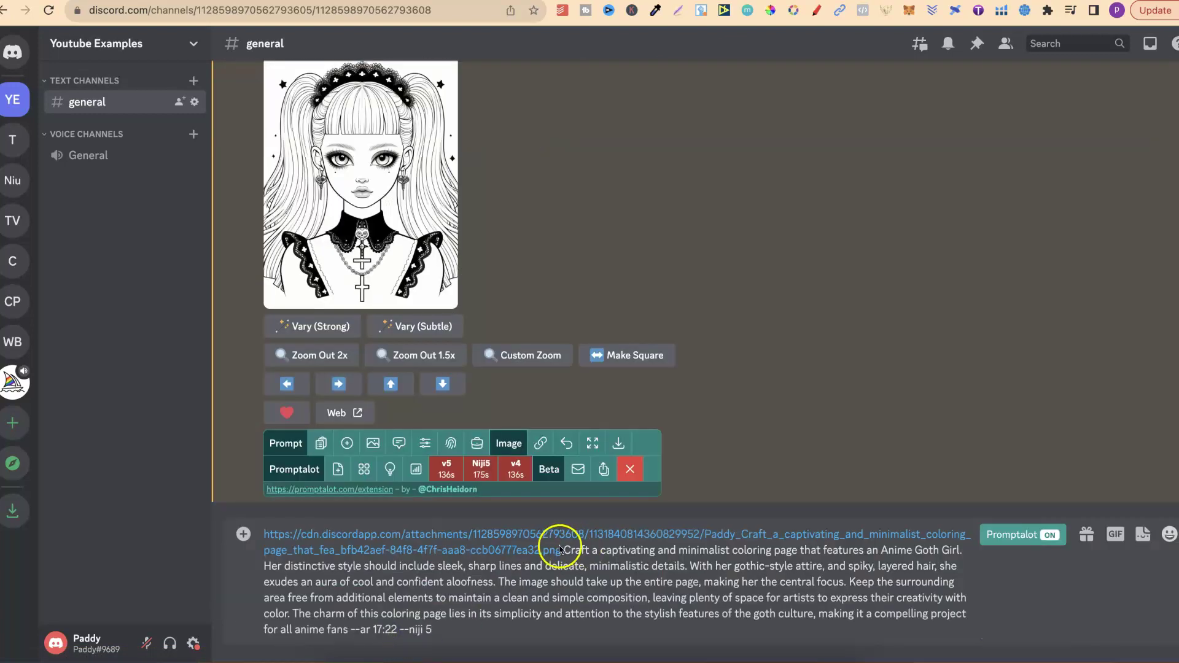
Step: Delete the pasted message, then prepend the image link to the copied text
left_click_drag(561, 548, 299, 535)
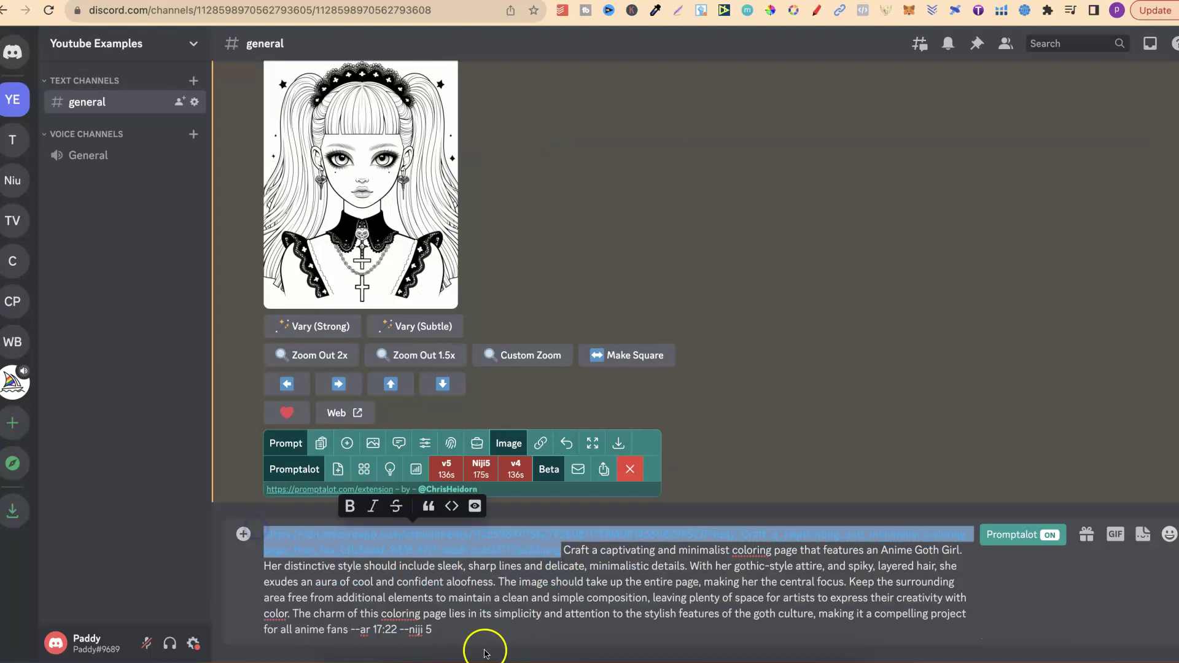
left_click_drag(462, 639, 334, 531)
key("super+a")
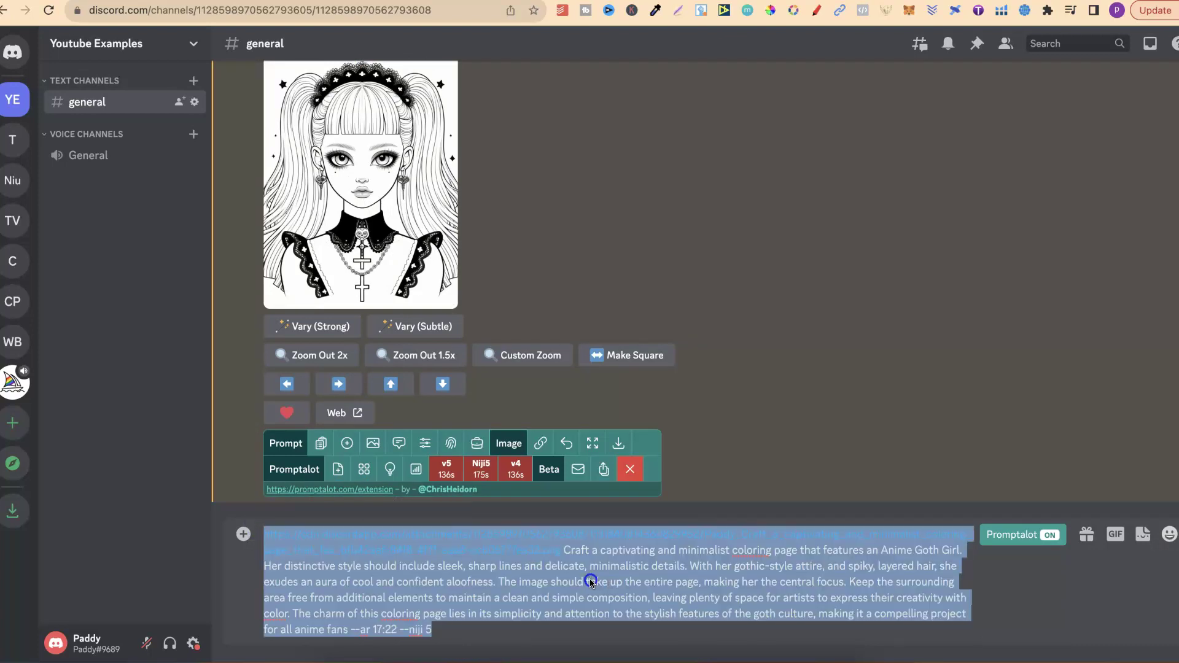
key("BackSpace")
left_click(566, 538)
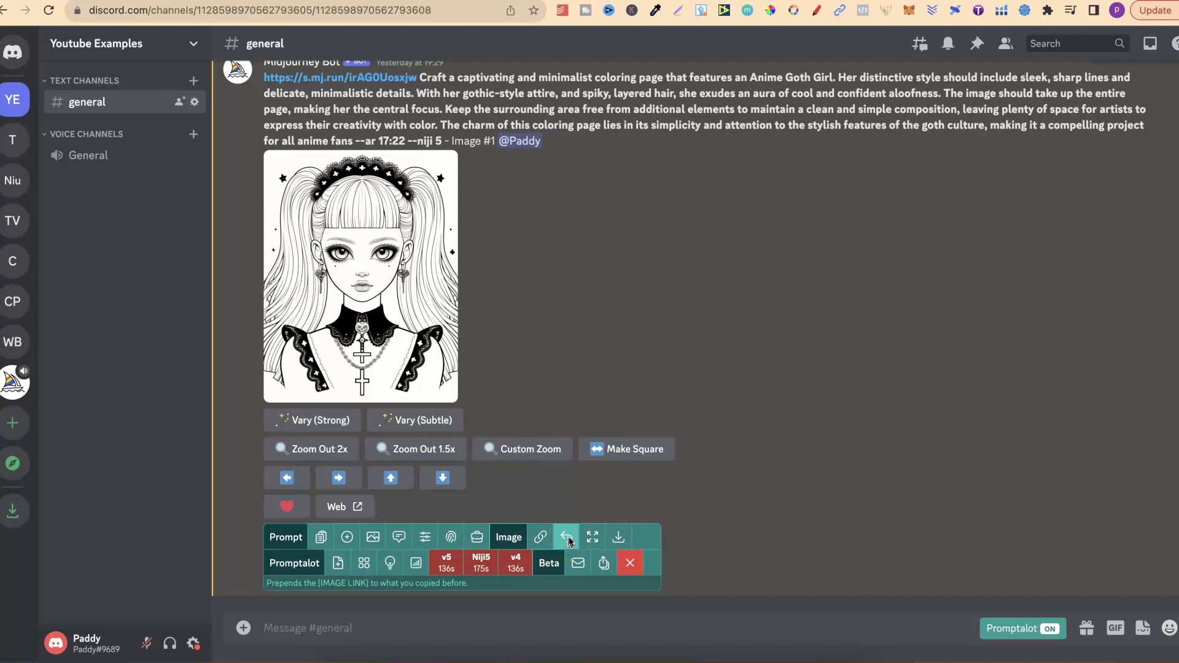
Step: Open Image #1's coloring page full-size in a new tab, then return to Discord
left_click(593, 538)
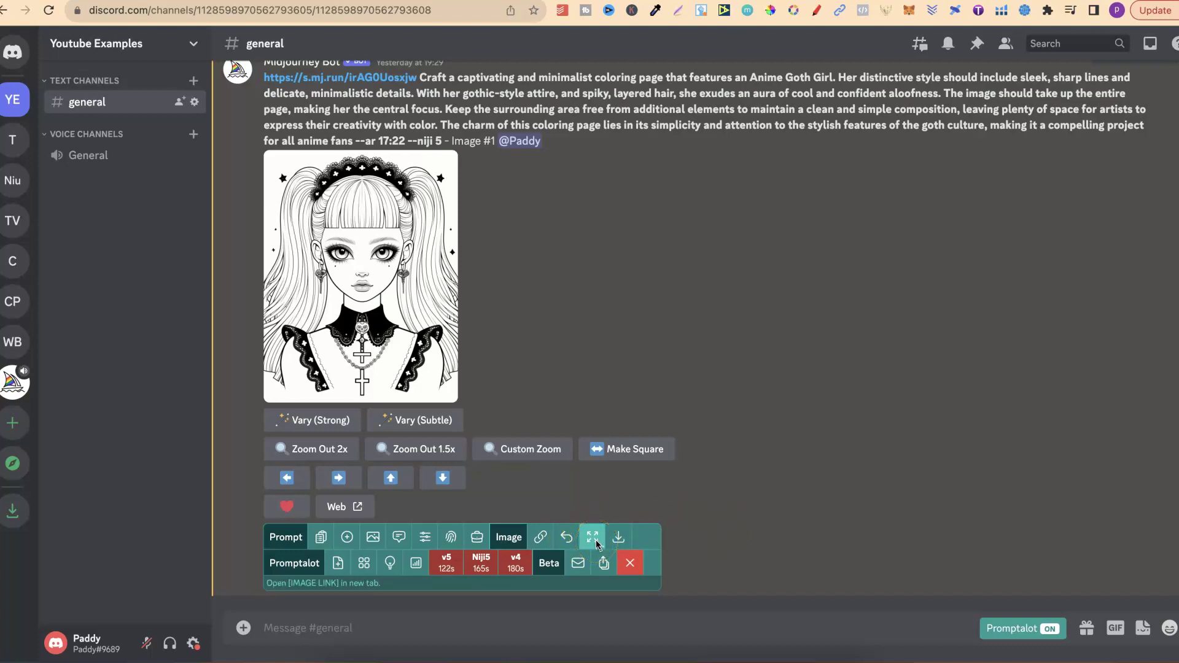
left_click(410, 312)
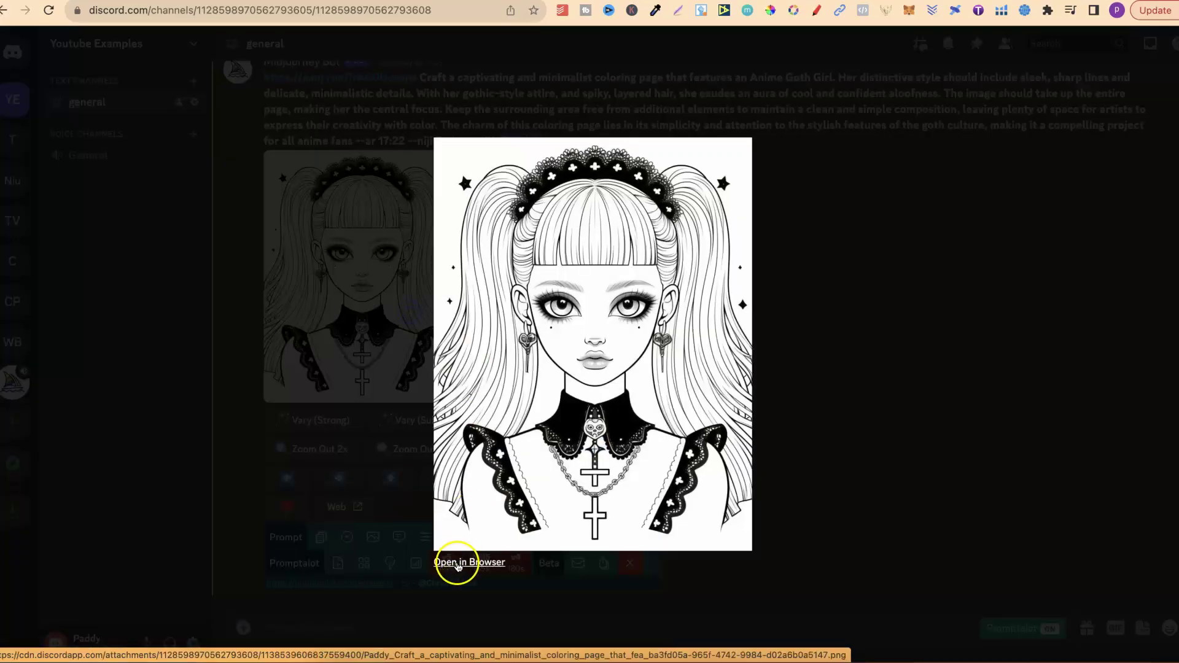
left_click(900, 384)
left_click(592, 538)
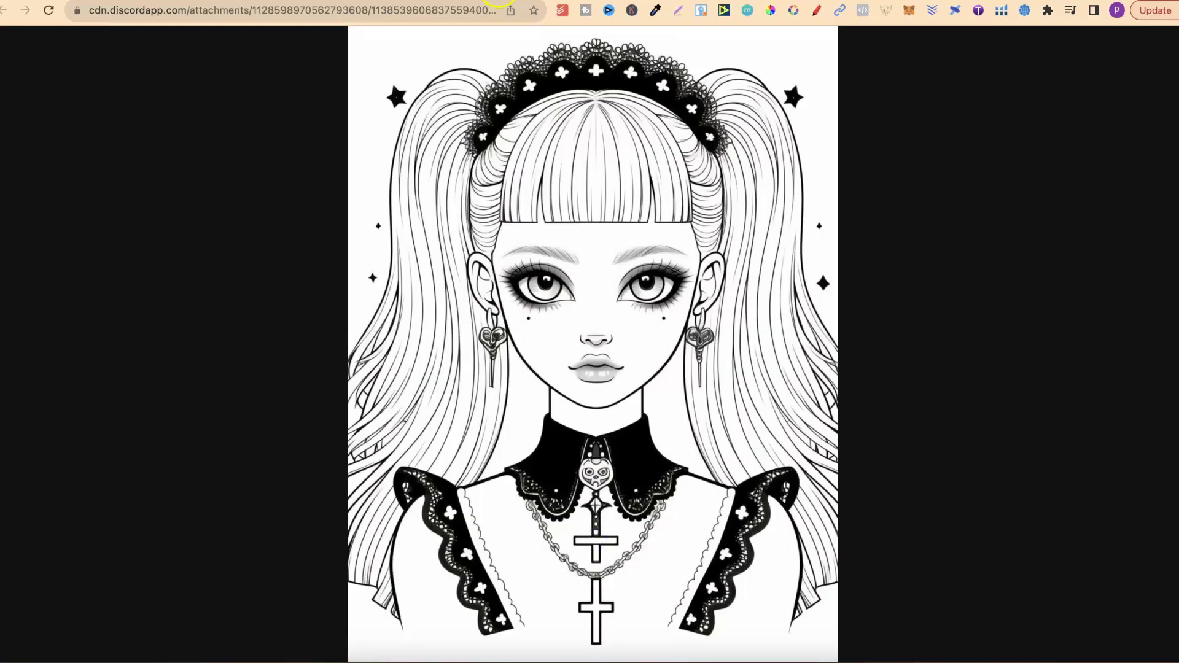
key("super+w")
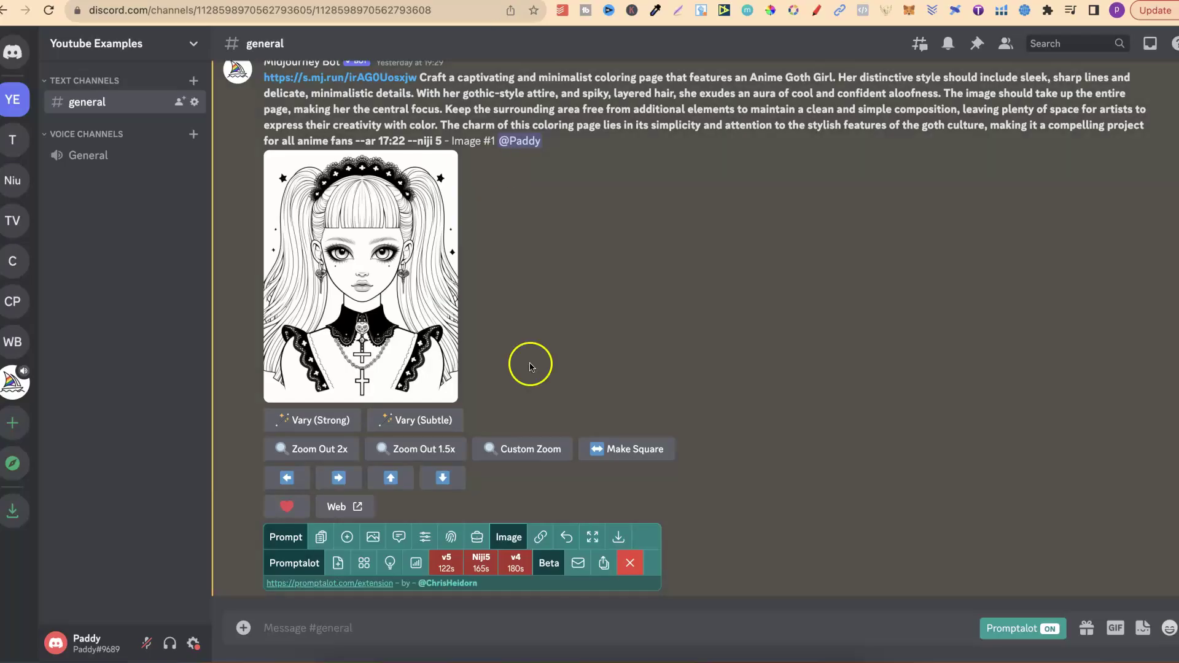
Step: Download the anime goth girl coloring page as a PNG and check the enlarged thumbnail
left_click(620, 538)
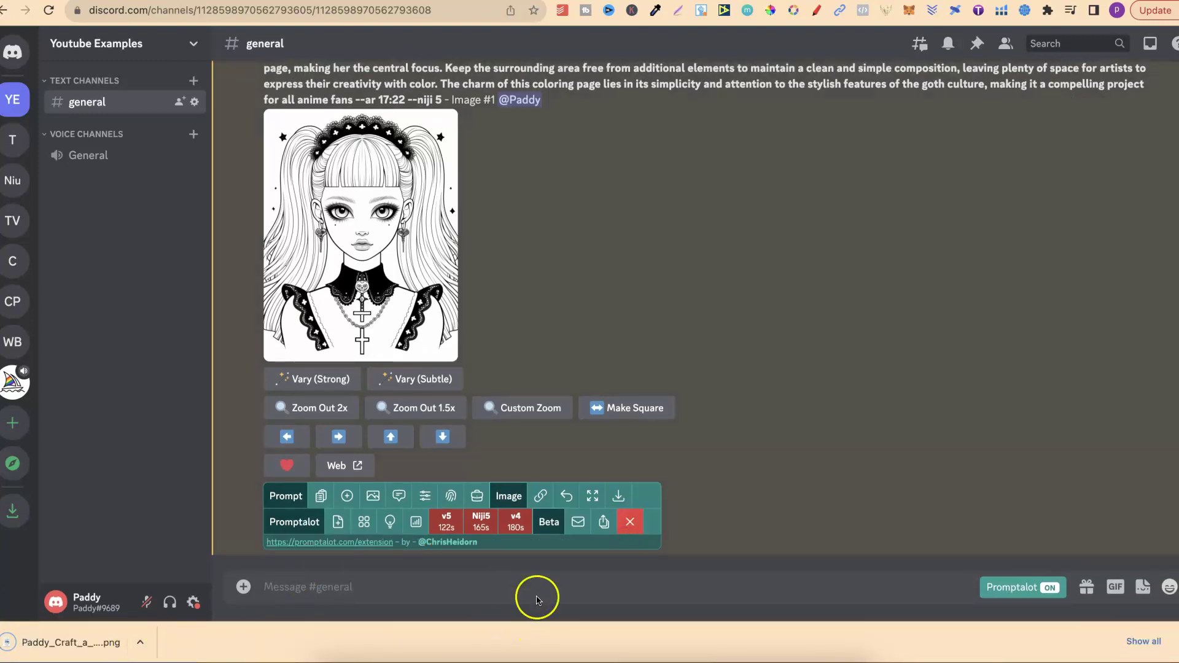
left_click(379, 223)
right_click(652, 281)
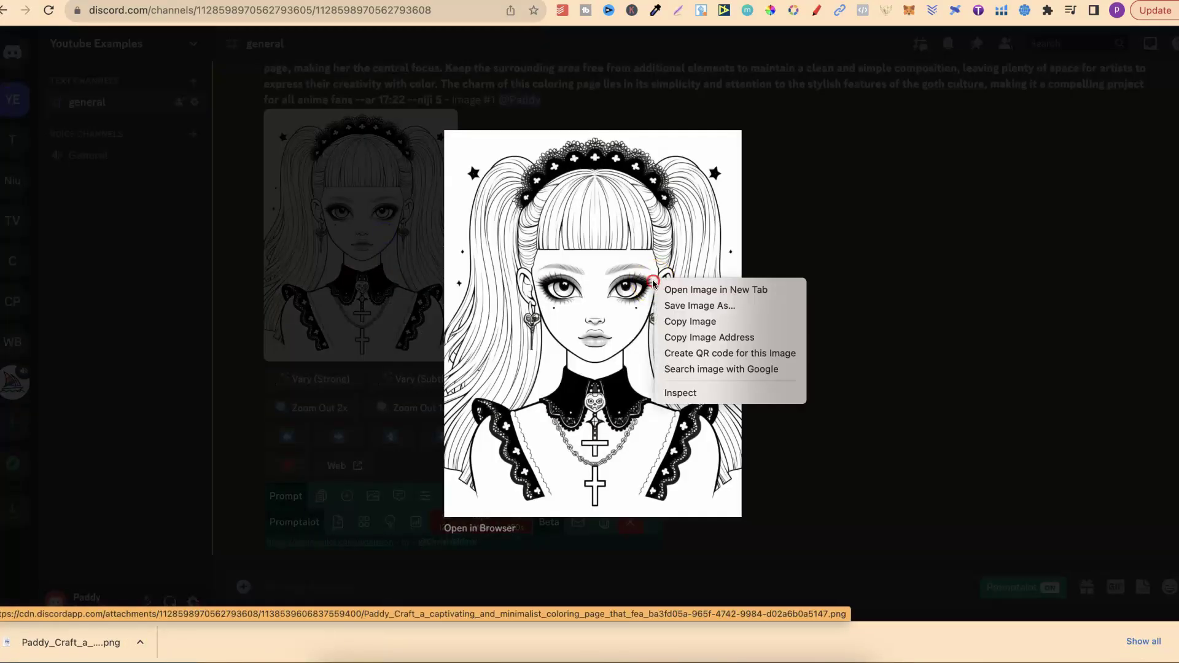
left_click(949, 337)
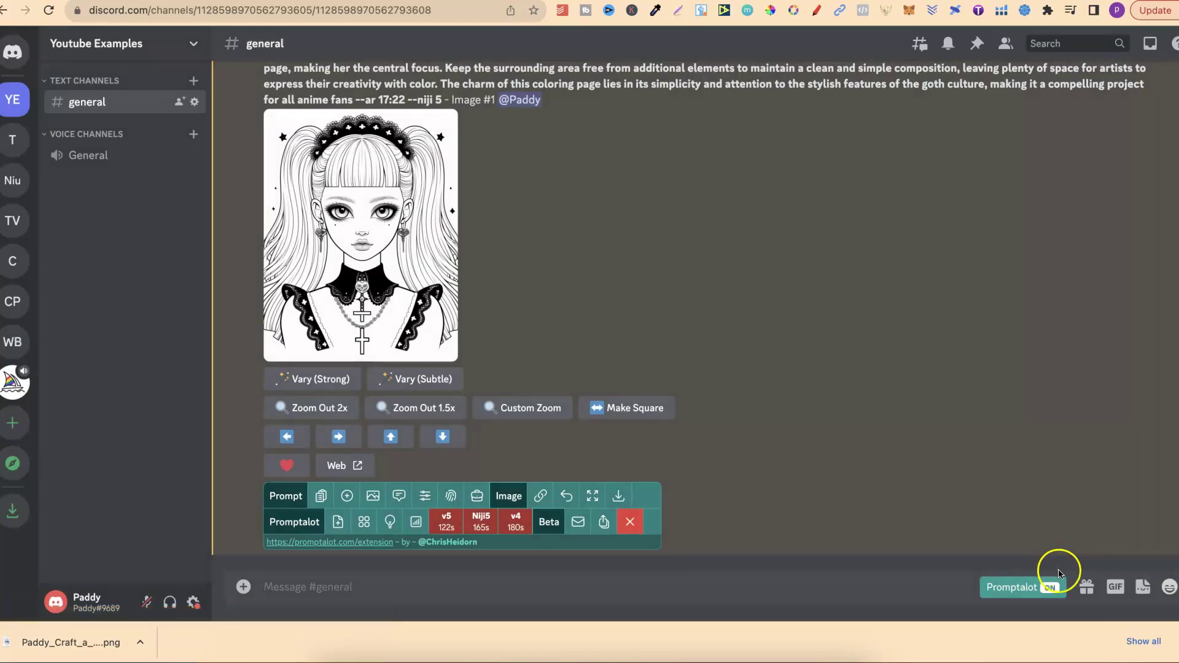
Step: Dismiss the downloads bar, check the logged-in Promptalot dashboard, and return to Discord
left_click(897, 386)
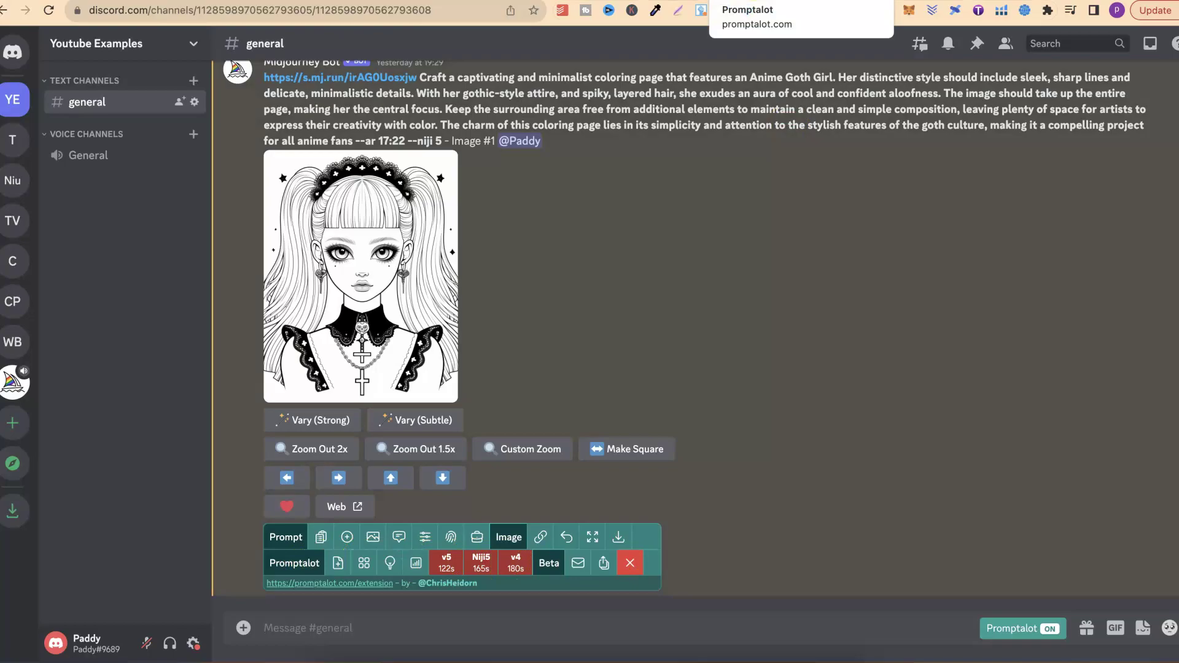
left_click(761, 1)
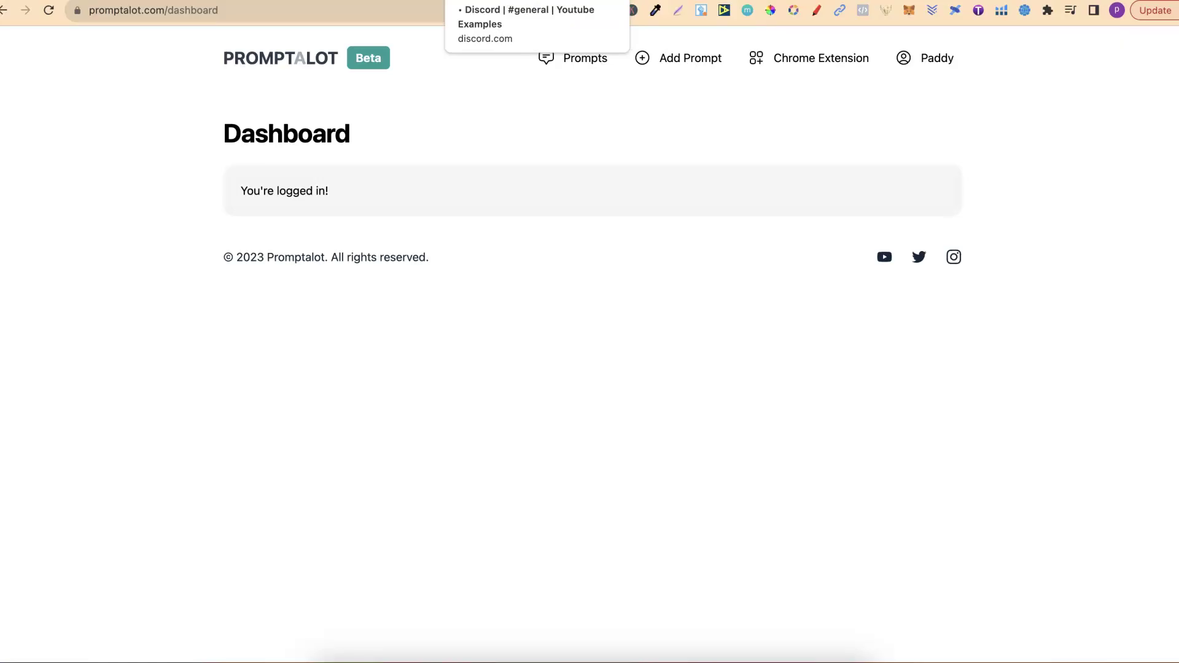
left_click(669, 1)
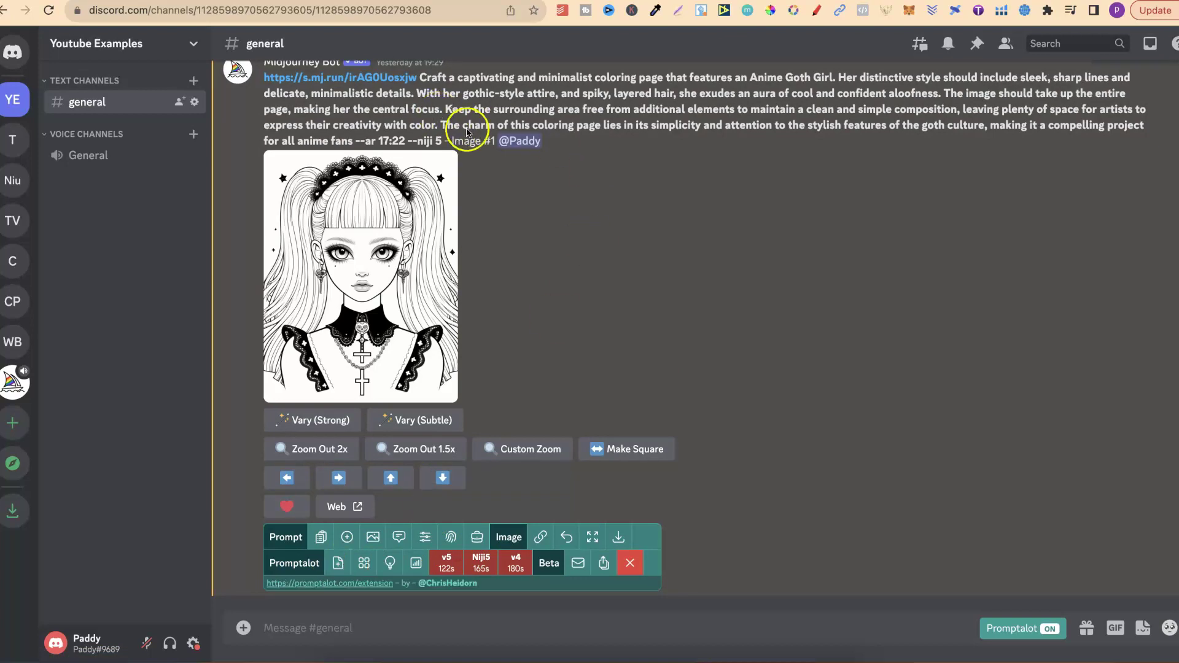
Step: In the prefilled Add Prompt form, check the image link, remove the 'lines' tag, and mark it private
left_click_drag(452, 141, 264, 76)
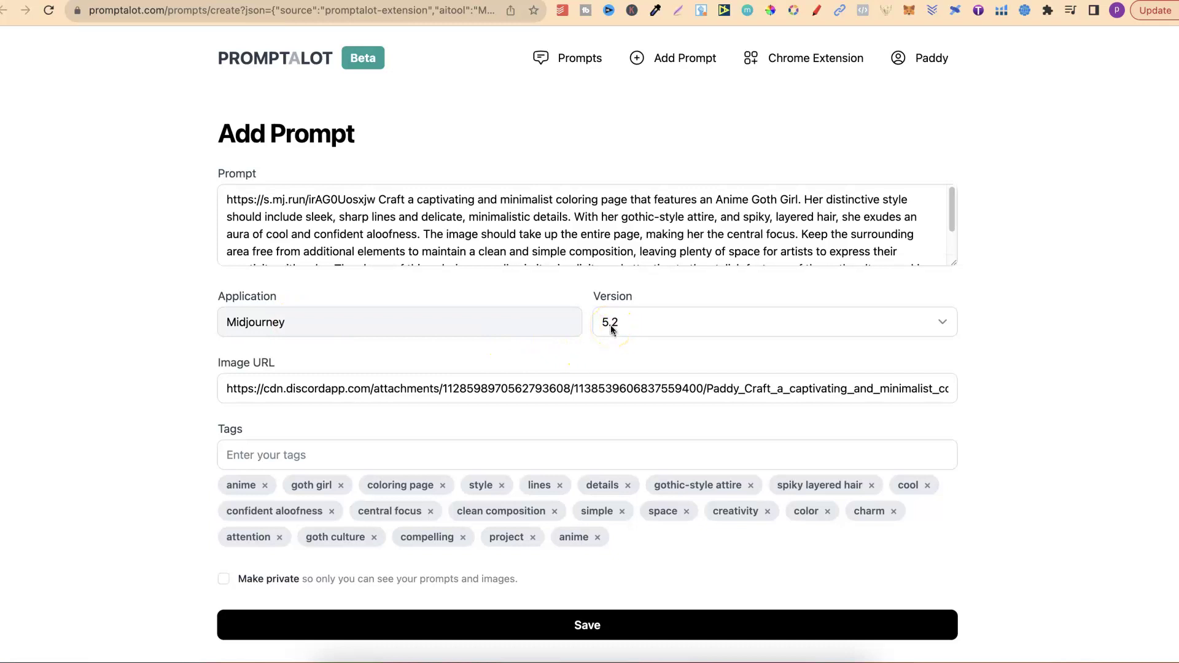
left_click(480, 391)
left_click(560, 485)
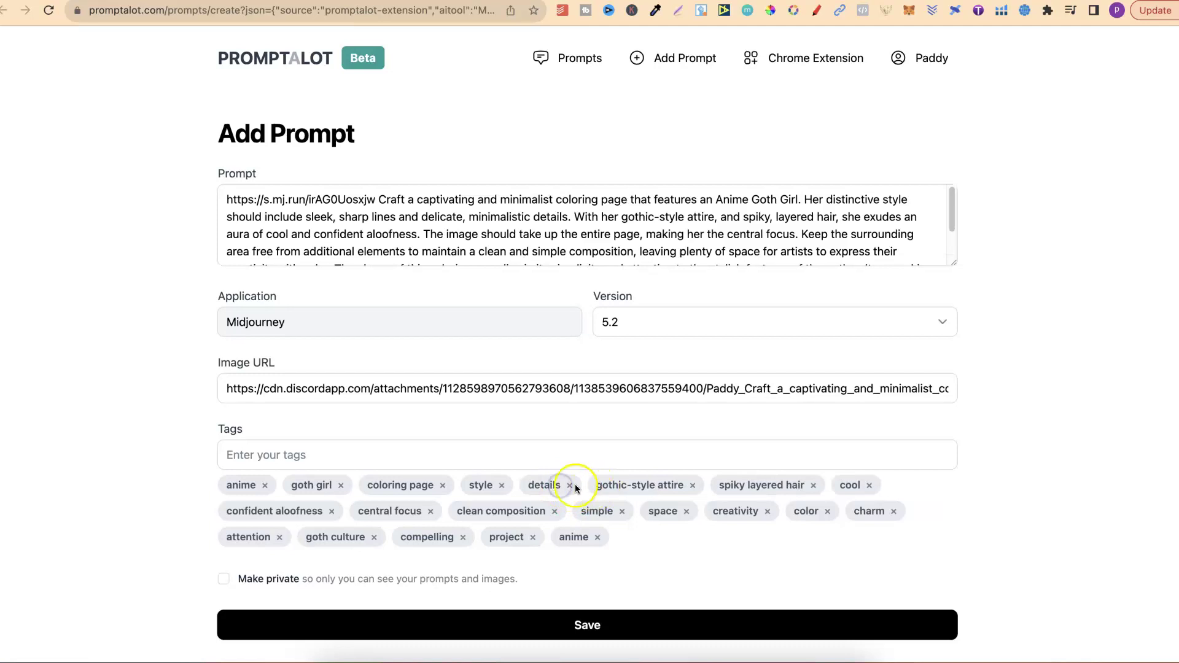
left_click(415, 456)
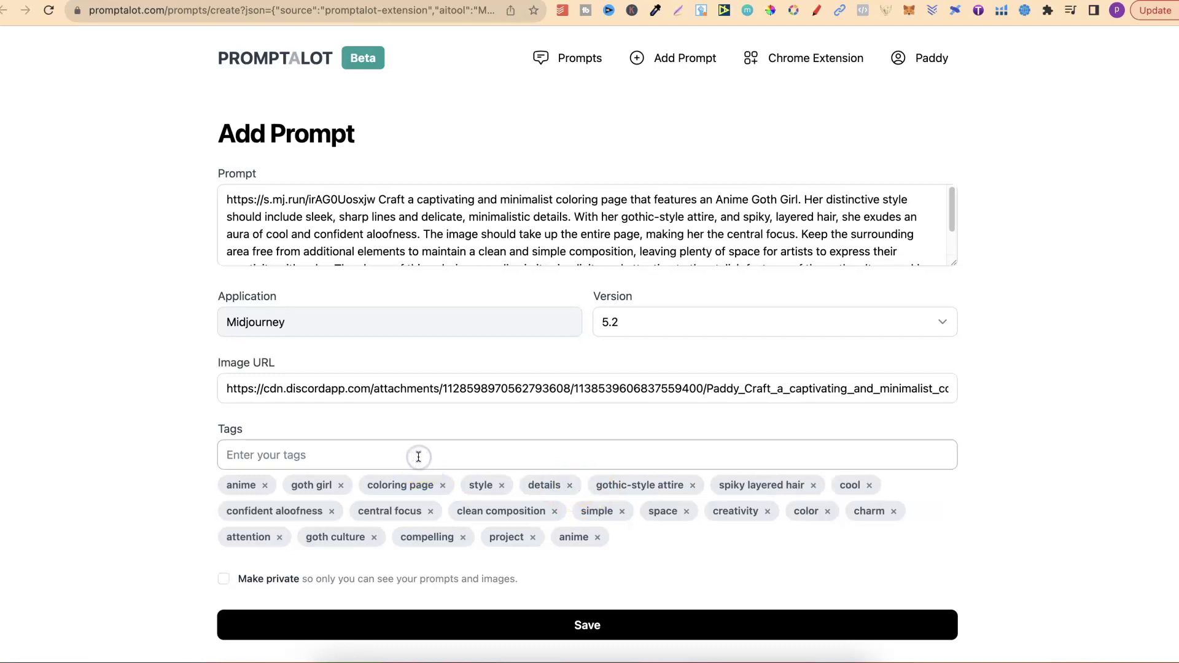
left_click(516, 492)
left_click(287, 599)
left_click(224, 578)
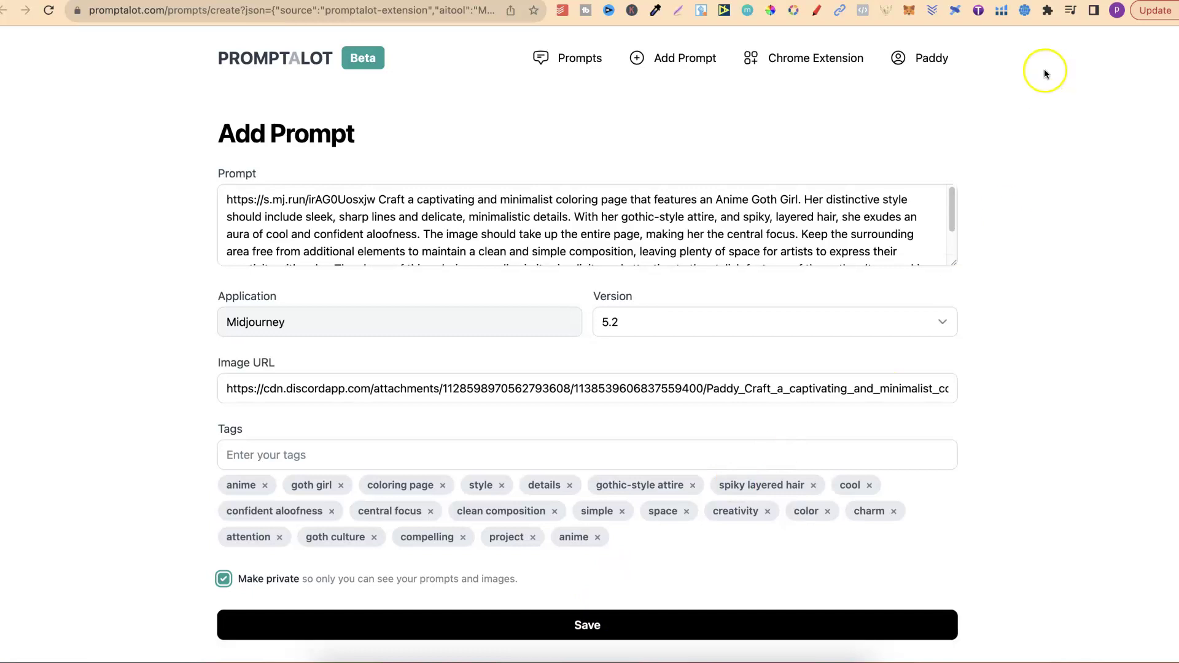
Step: Open the account menu and go to the list of saved prompts
left_click(936, 59)
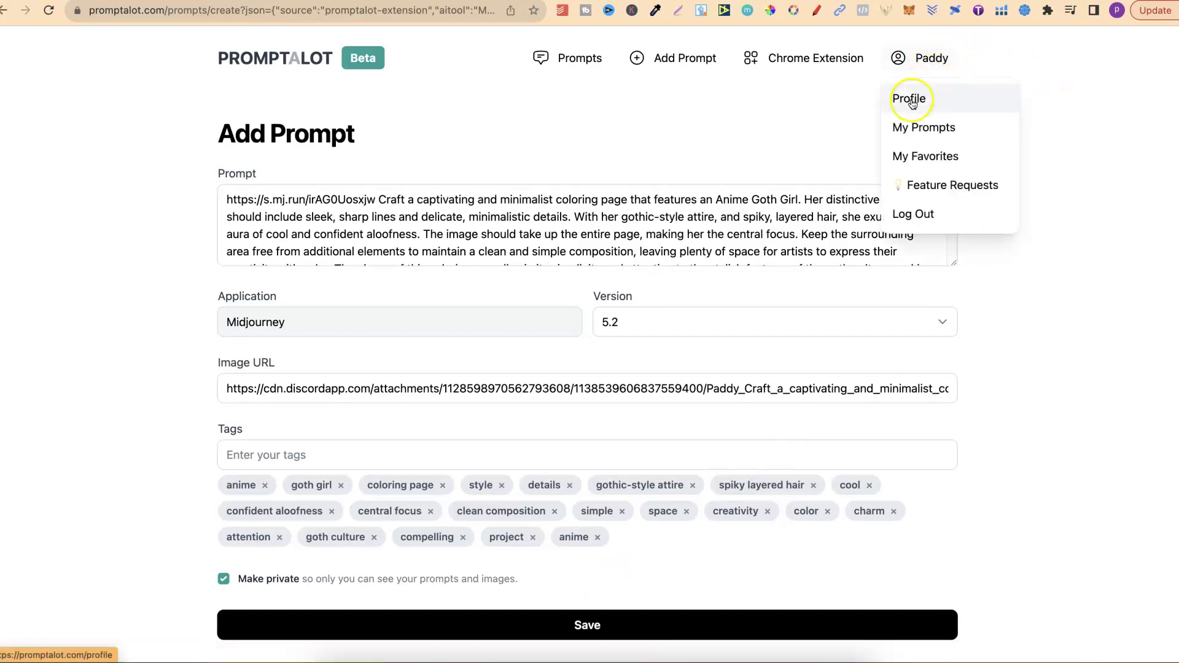
left_click(980, 136)
left_click(951, 136)
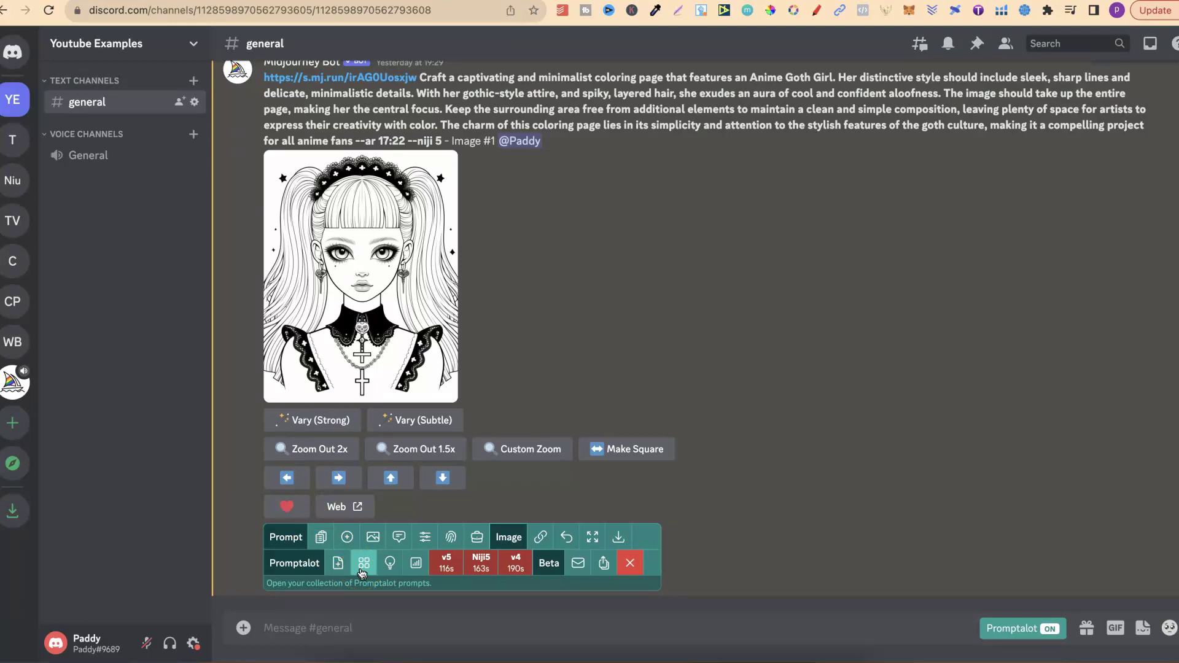
Step: Open the feature request page from the Promptalot toolbar on the coloring-page post
left_click(390, 568)
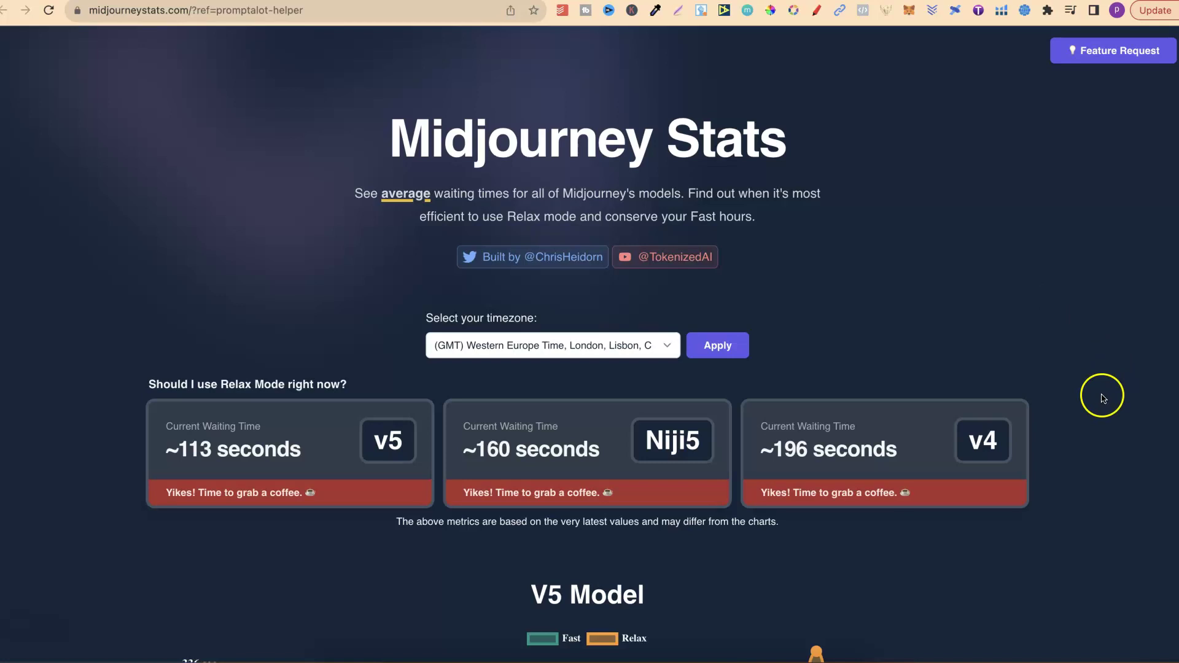
Step: Scroll through the V5 and V5 Niji wait-time charts, then return to the top of Midjourney Stats
scroll(1104, 400, "down", 3)
scroll(1103, 400, "down", 5)
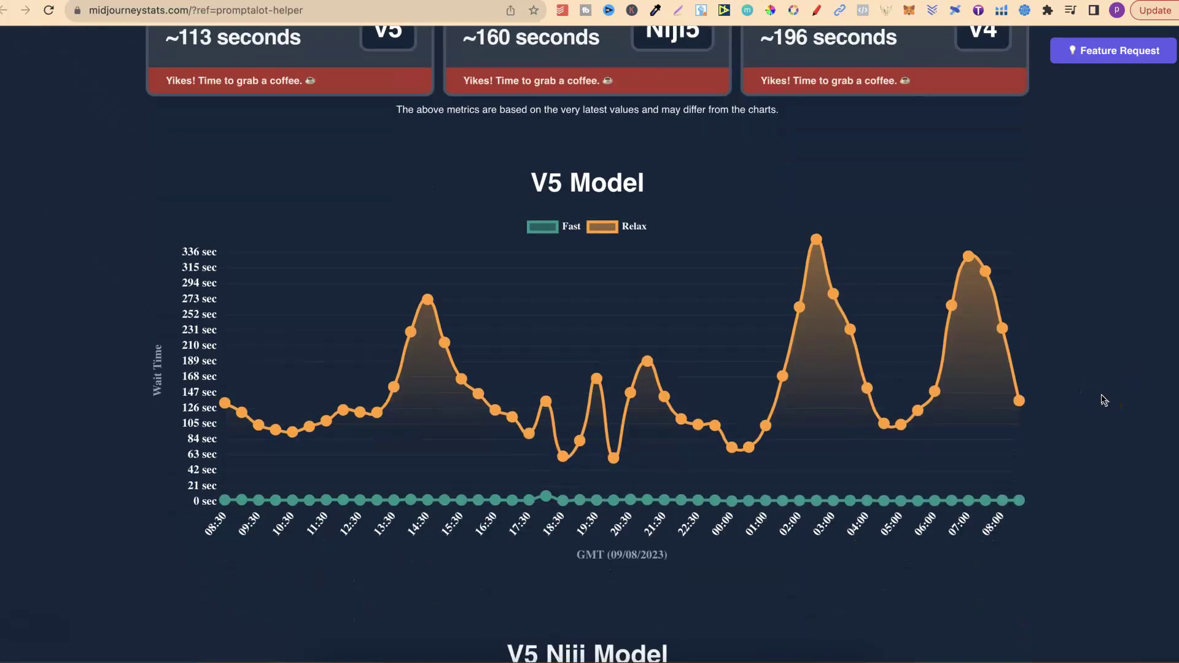
scroll(1104, 400, "down", 10)
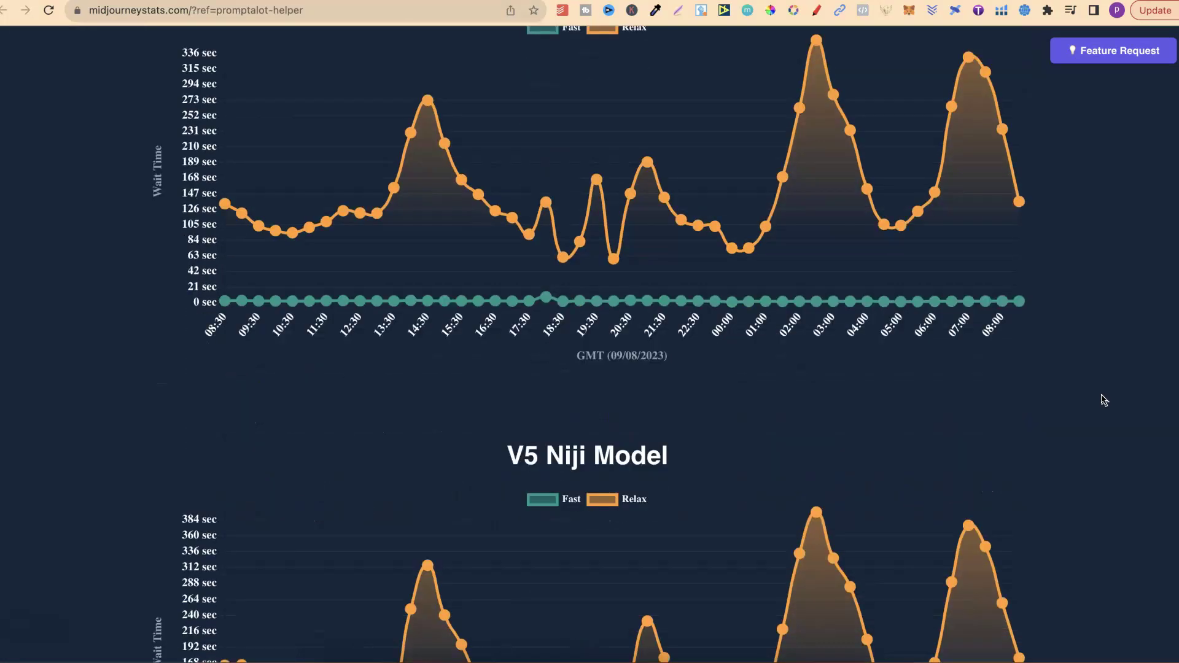
key("super+r")
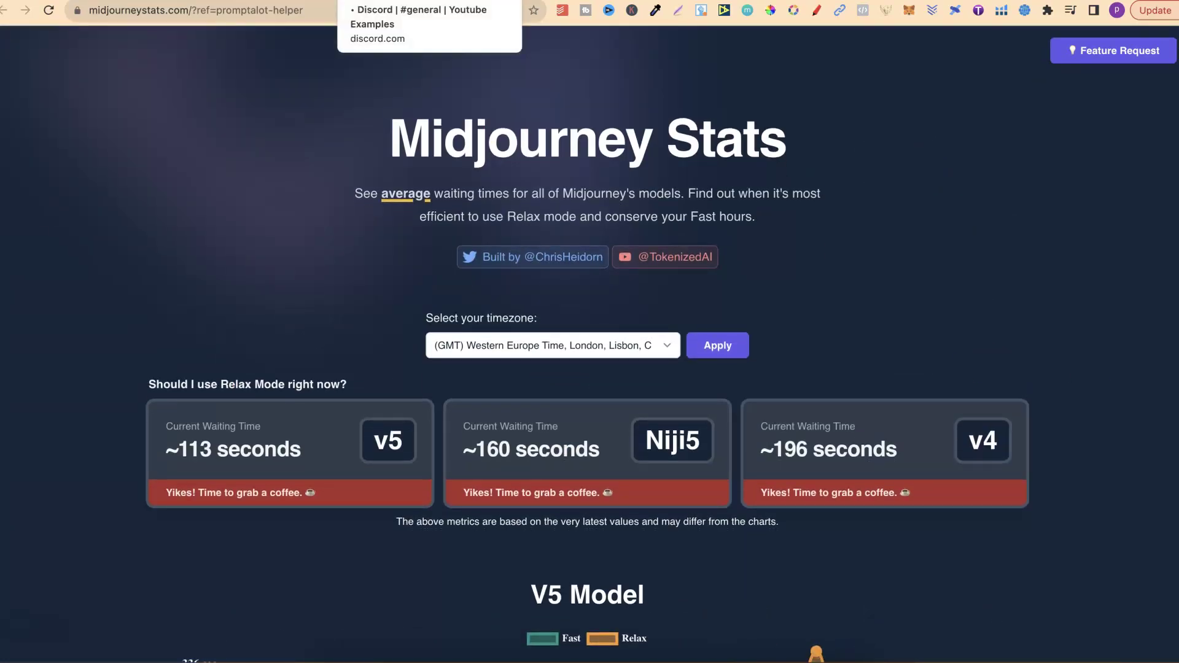
Step: Return to the Discord #general channel tab showing the coloring-page post
left_click(399, 1)
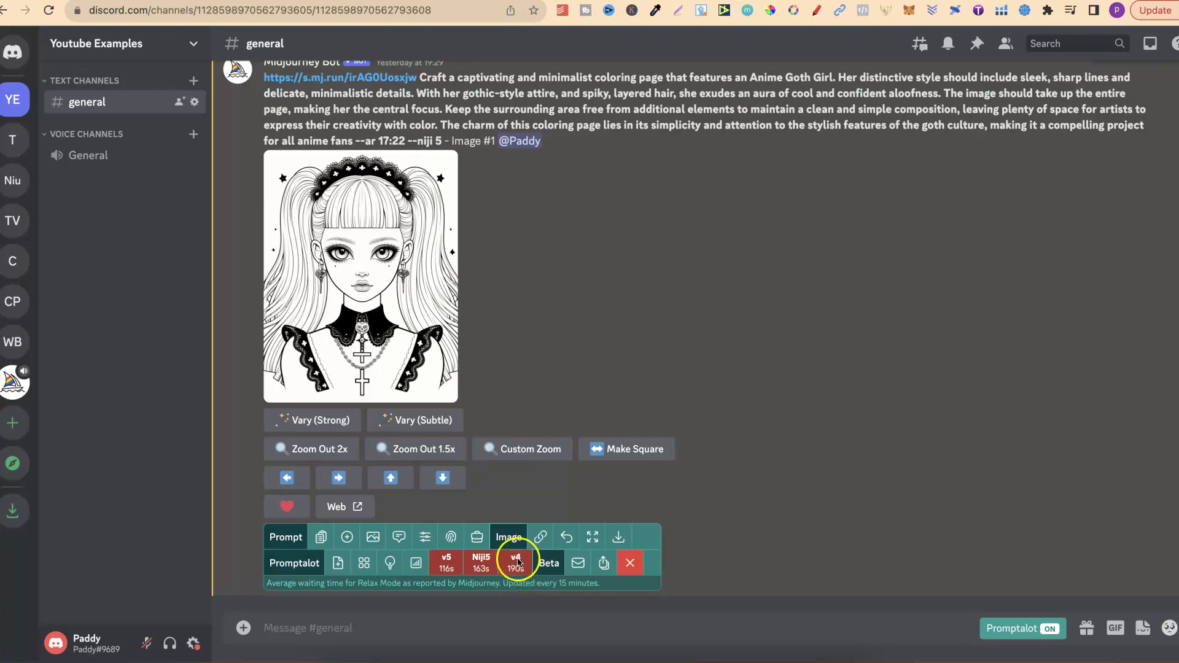
left_click(571, 564)
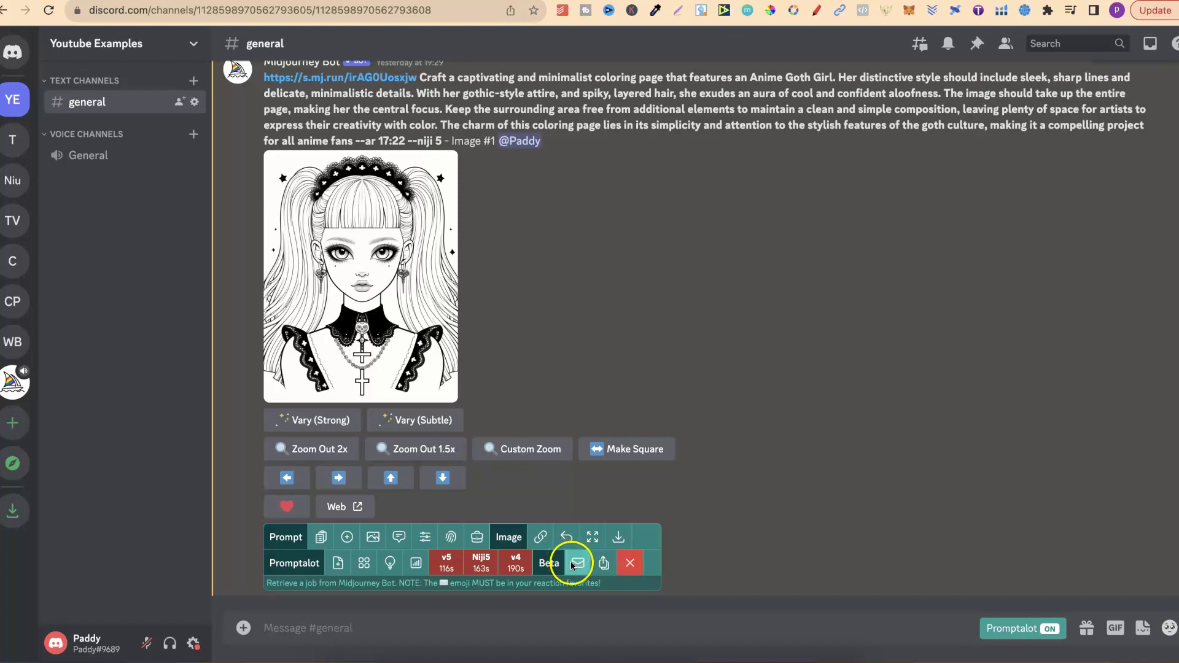
left_click(573, 564)
left_click(604, 563)
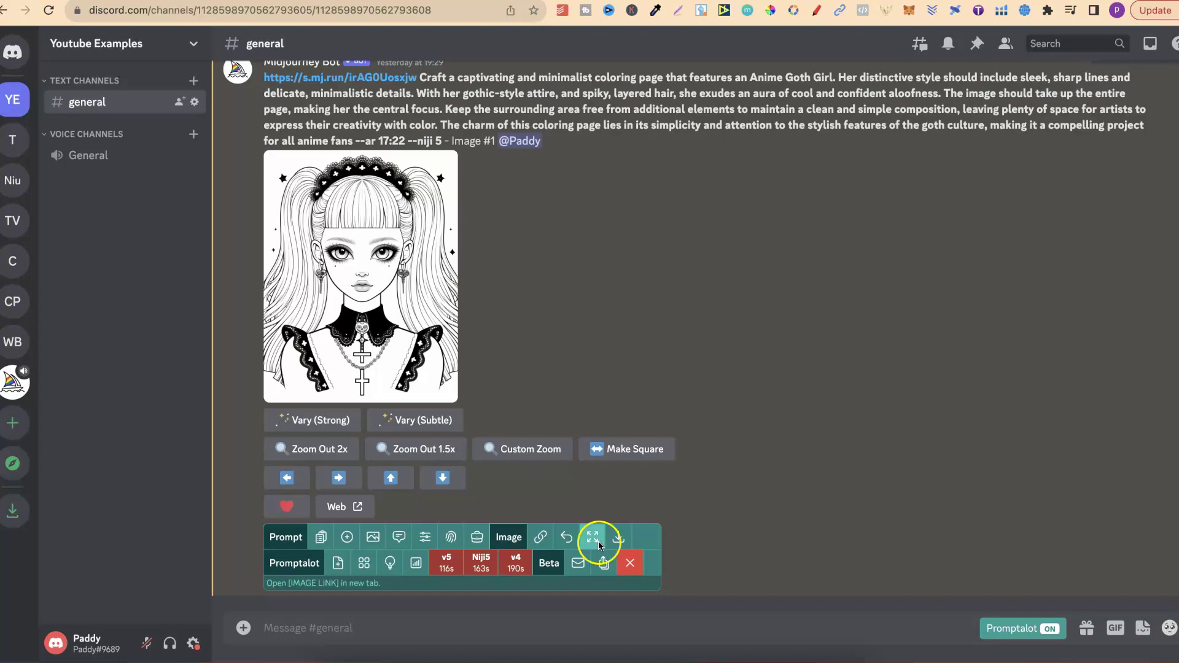
left_click(320, 537)
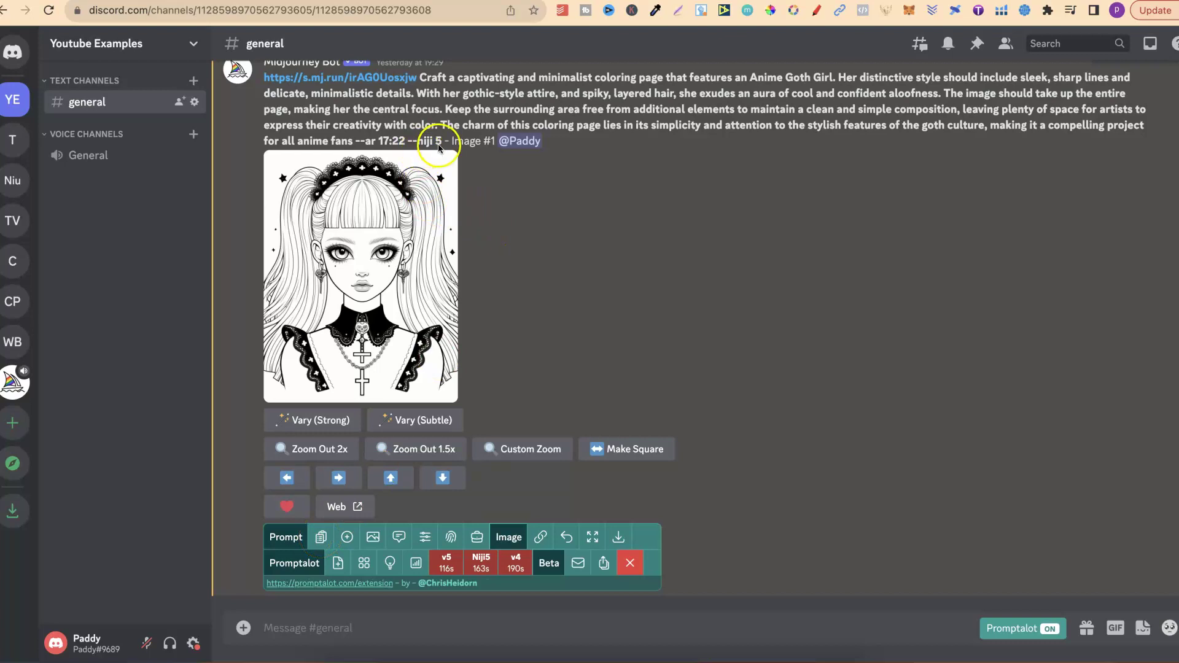
left_click_drag(436, 141, 279, 75)
left_click(653, 210)
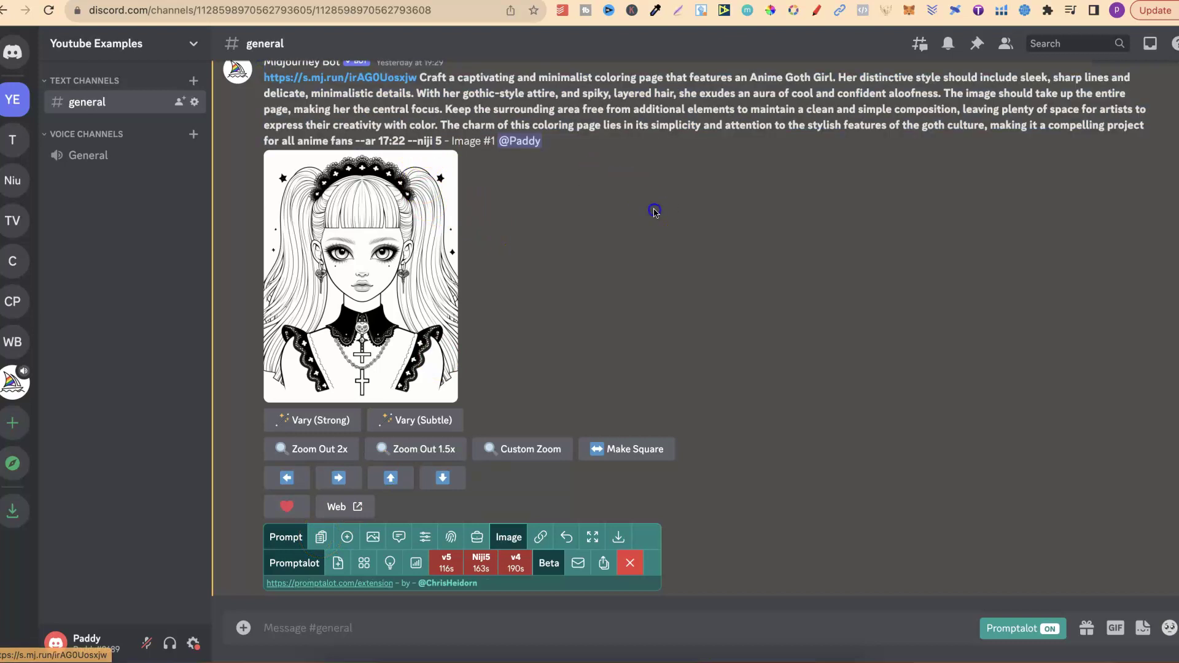
left_click(541, 538)
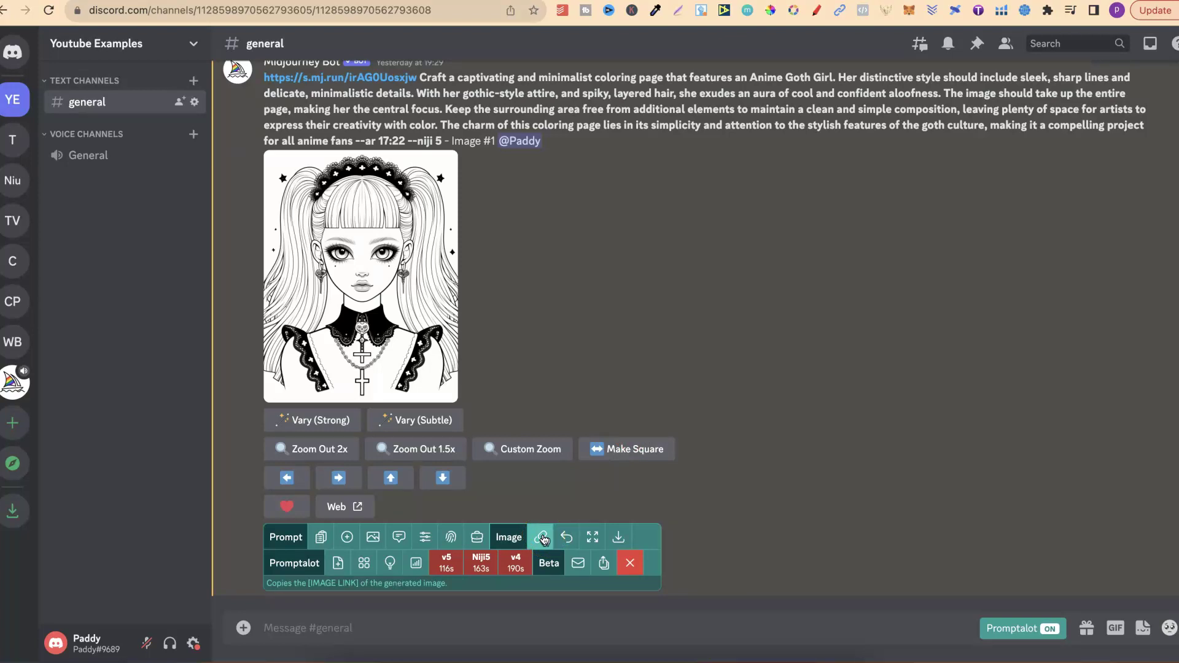
left_click(344, 541)
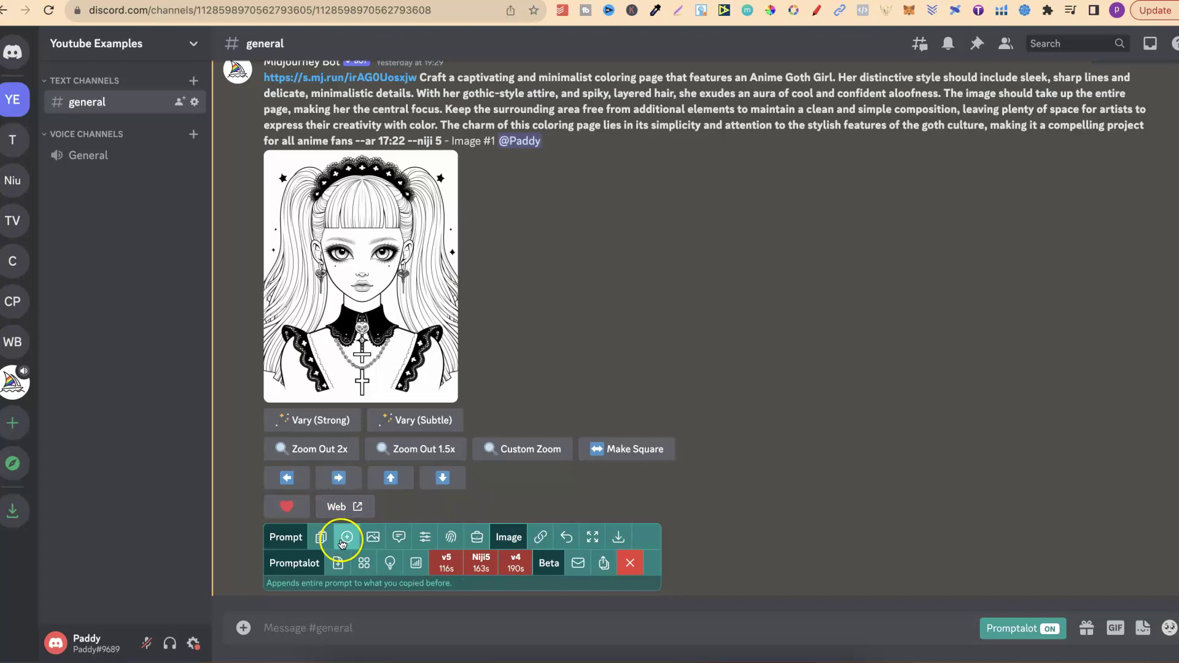